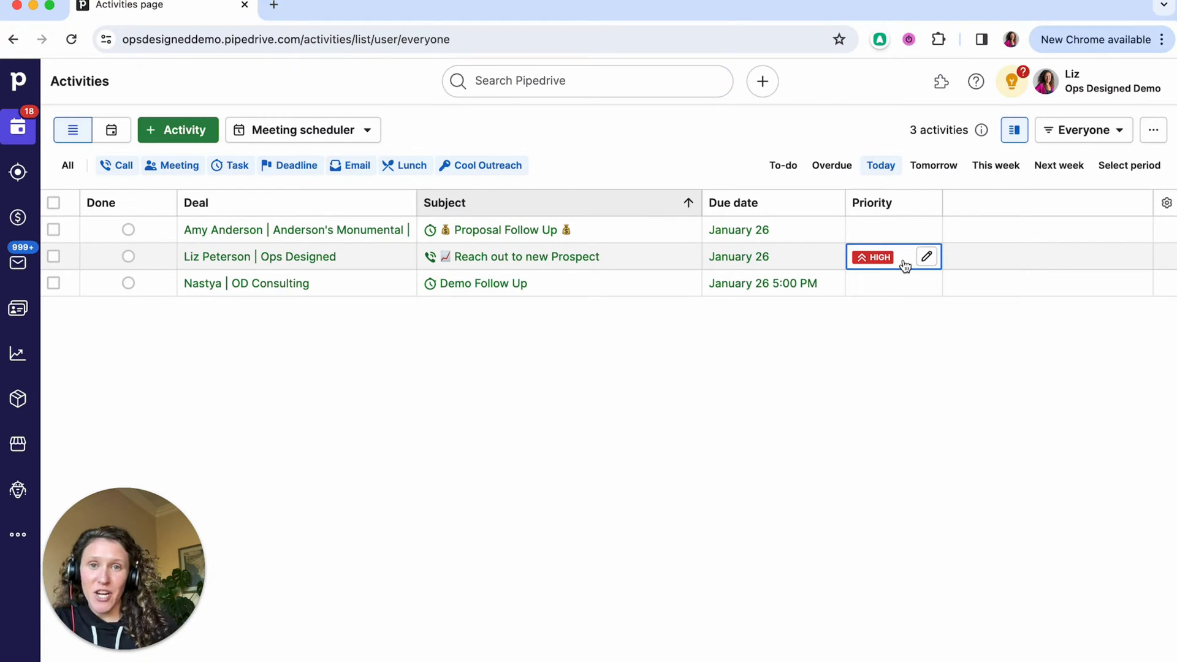
- Open the deal linked to the high-priority outreach activity and read the note's instructions for each call outcome
click(251, 262)
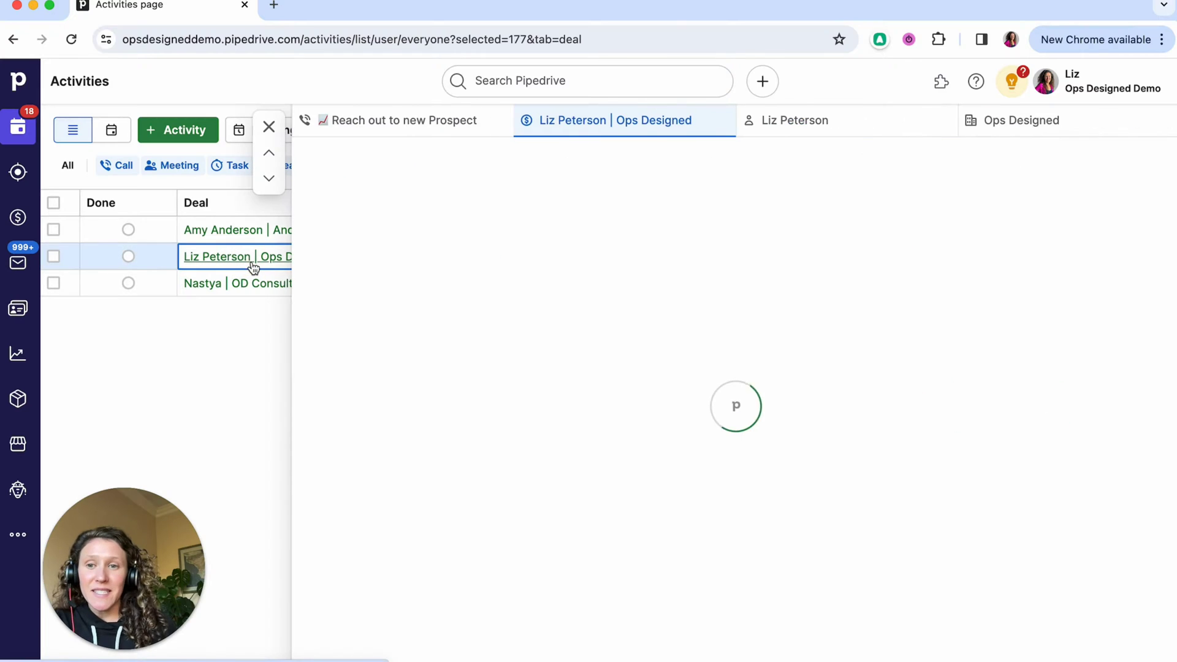
click(1126, 518)
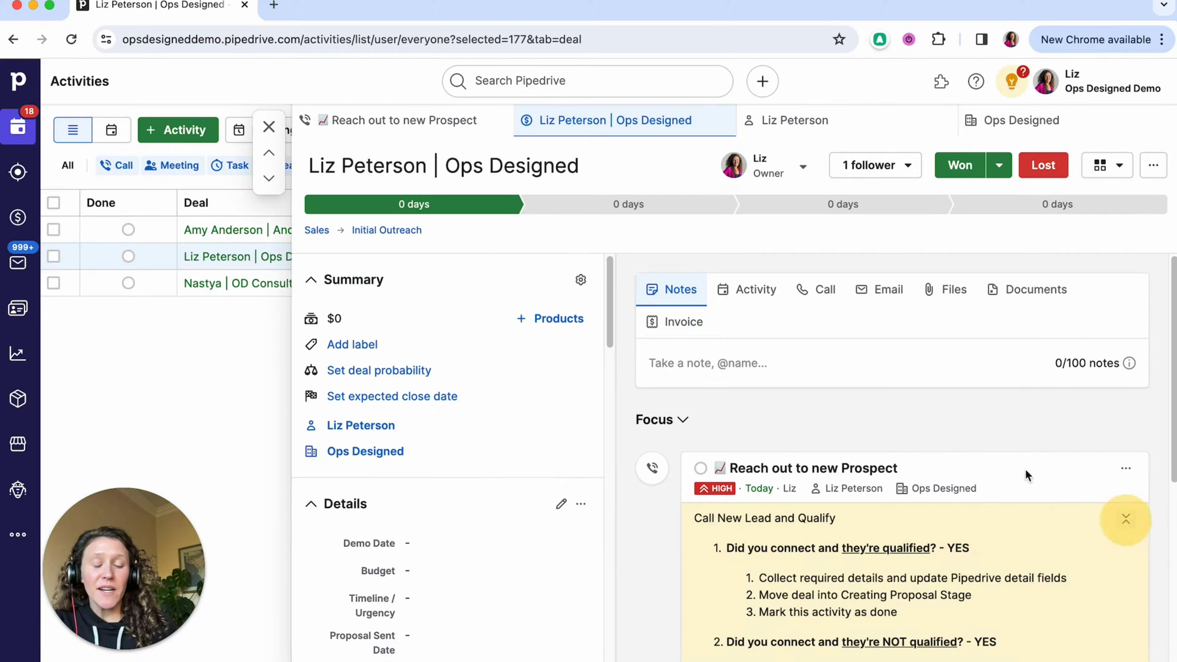
scroll(1017, 429, down, 5)
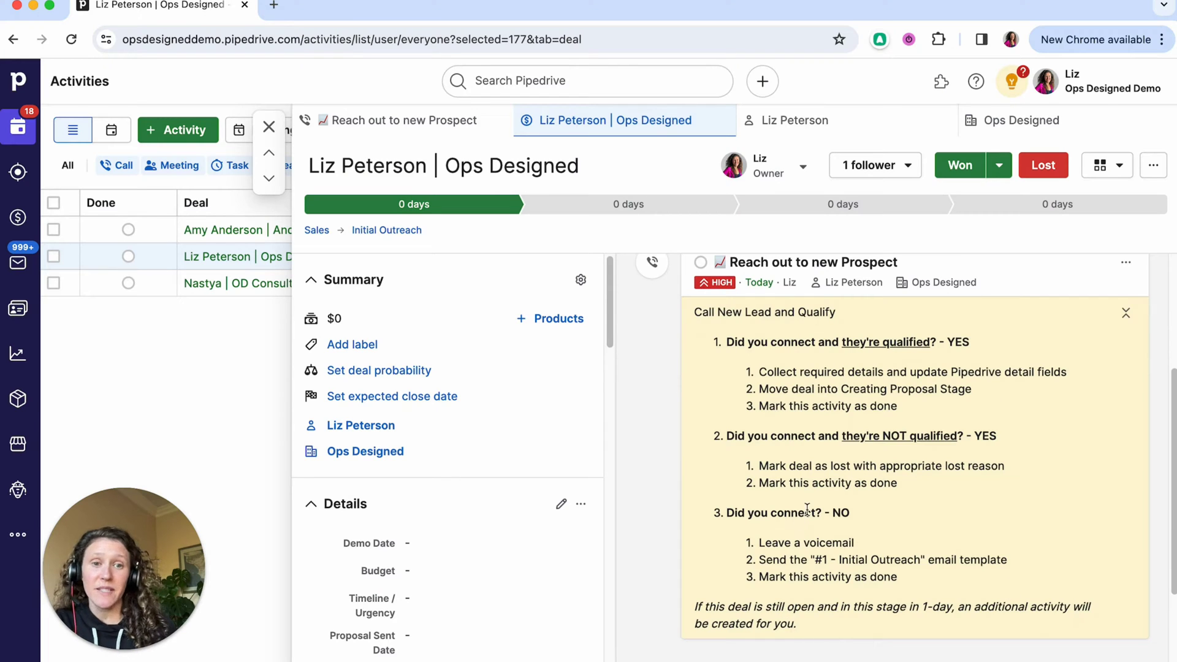
drag(726, 341, 1036, 409)
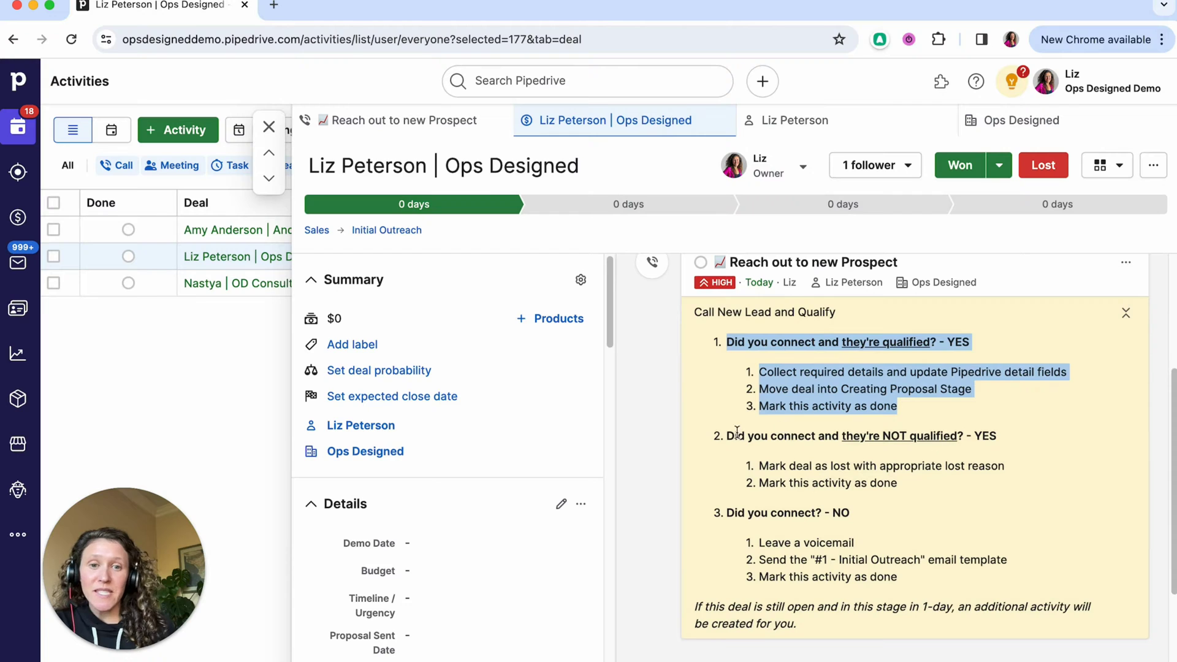
drag(727, 436, 913, 488)
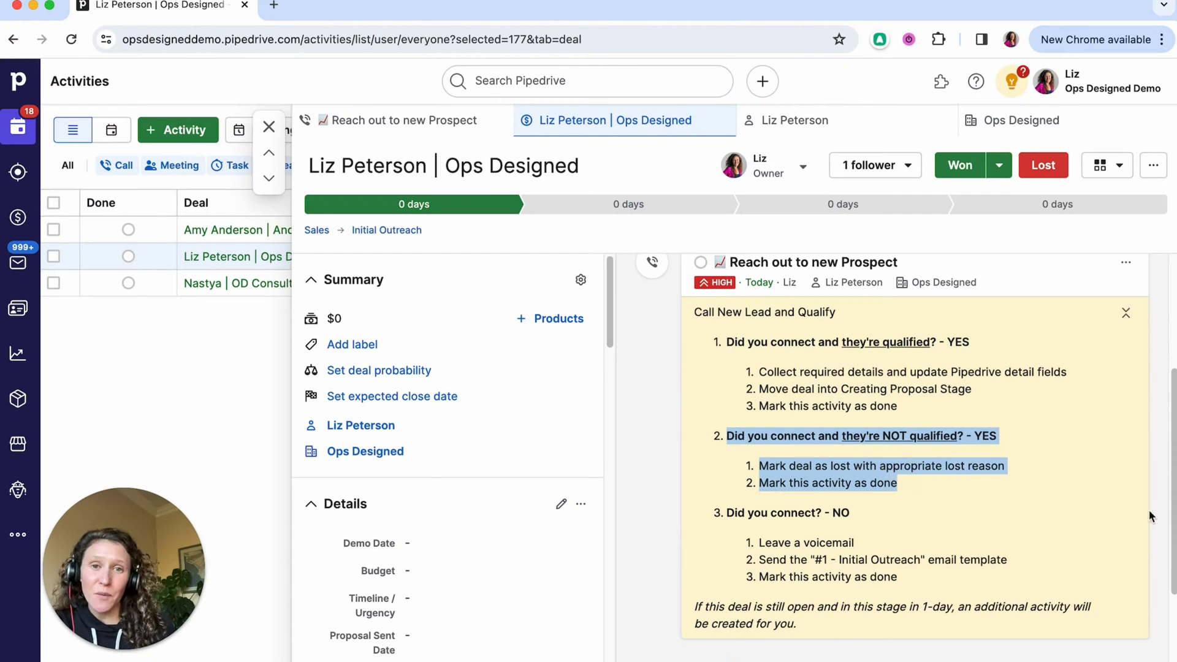
scroll(722, 446, down, 2)
drag(727, 450, 955, 523)
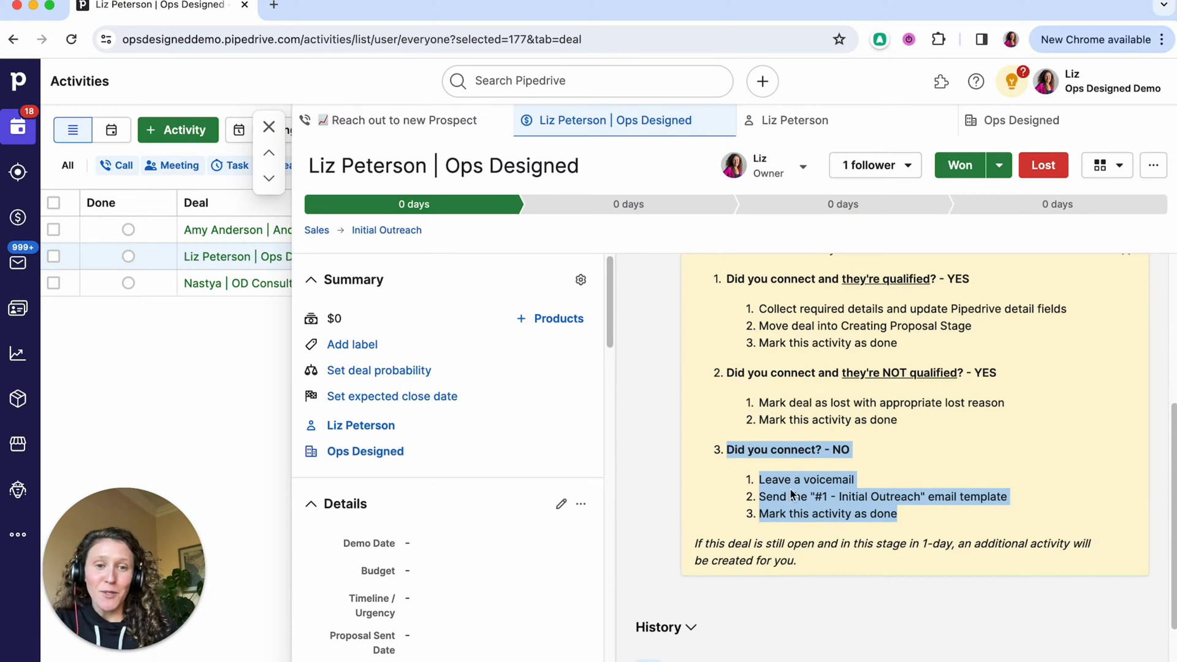
- Email the deal's contact using the "#1 - Initial Outreach" template with the "proposal request" subject
scroll(715, 484, up, 4)
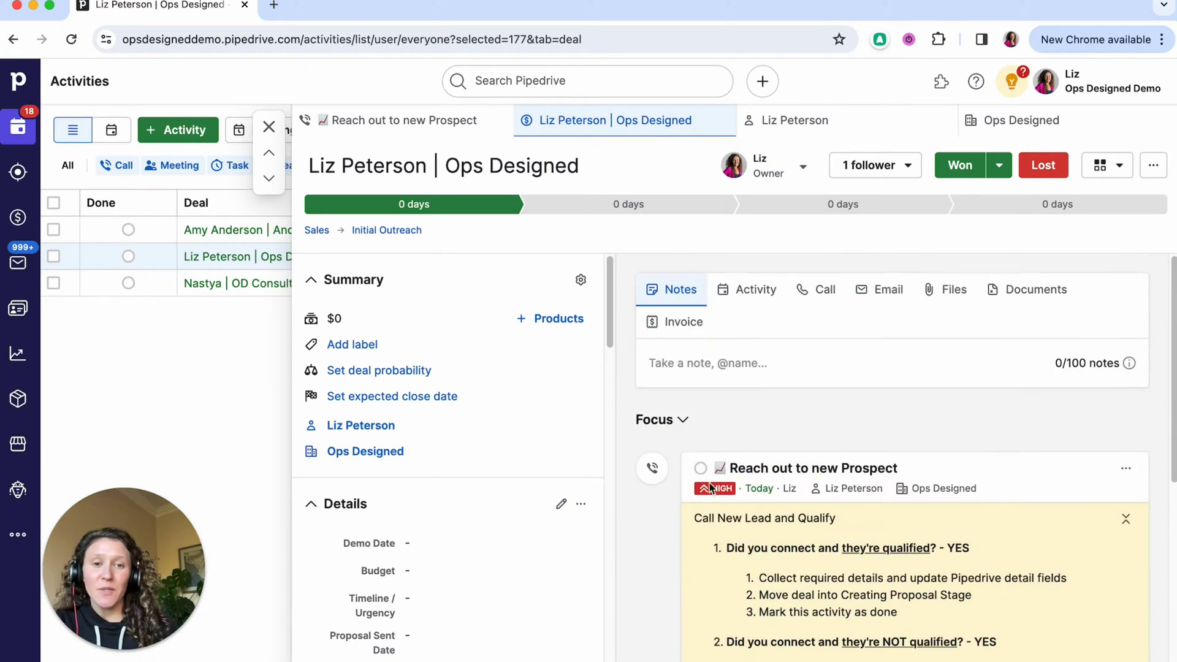
click(878, 291)
click(698, 458)
click(649, 240)
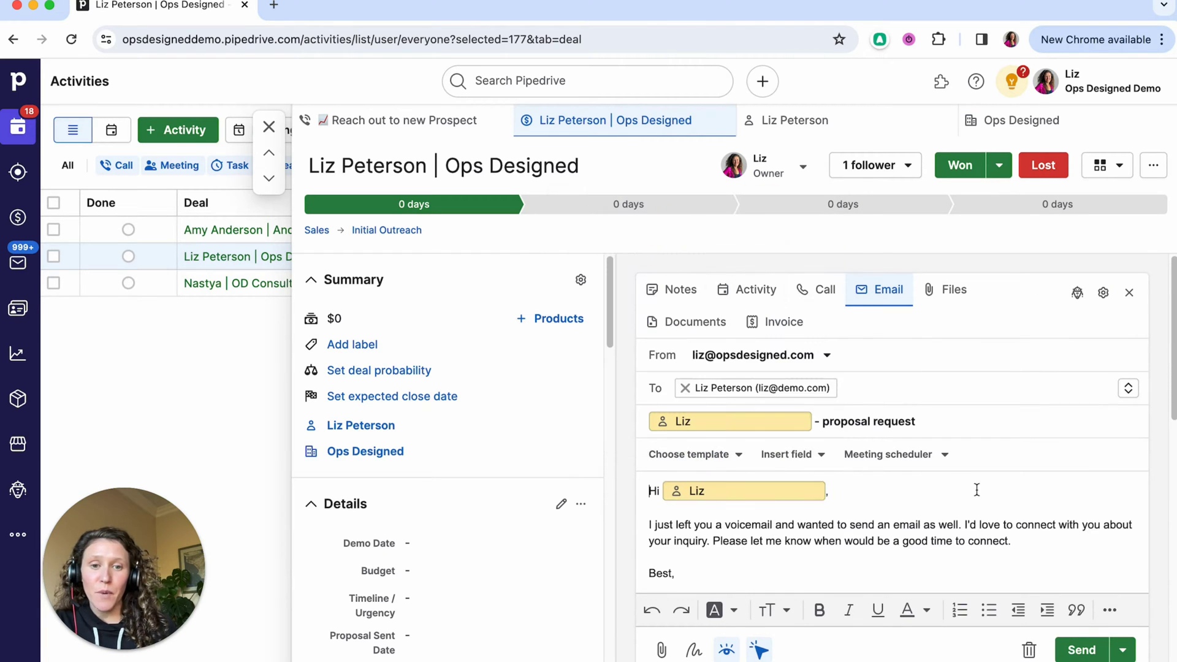
scroll(990, 478, down, 2)
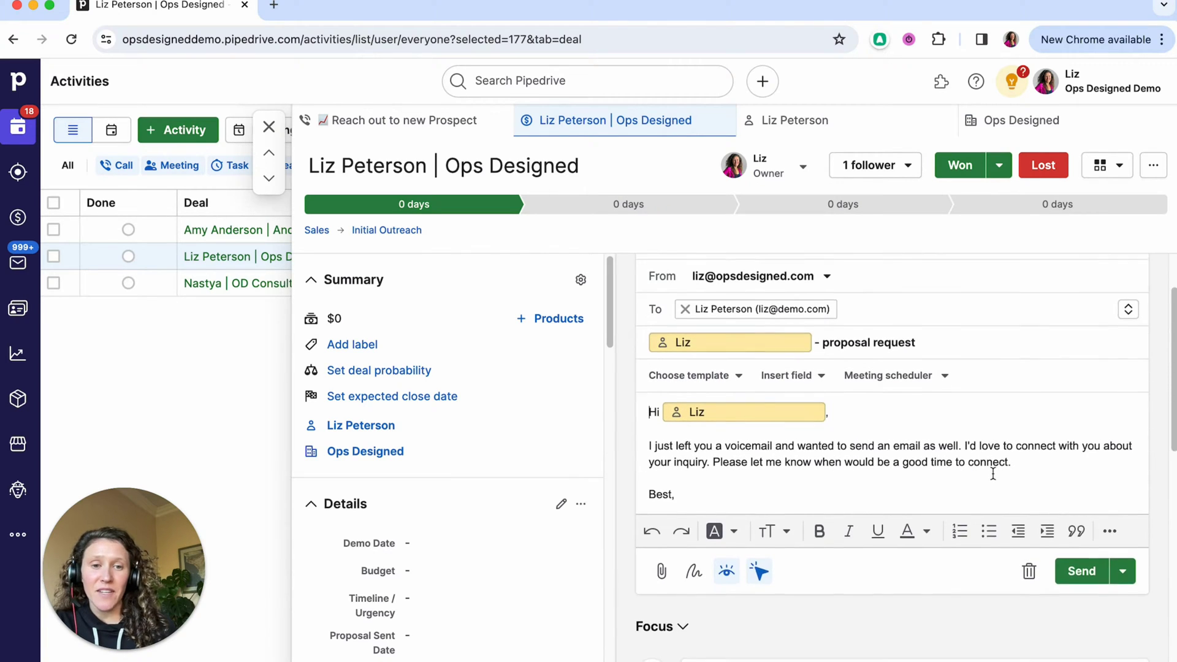
click(1088, 578)
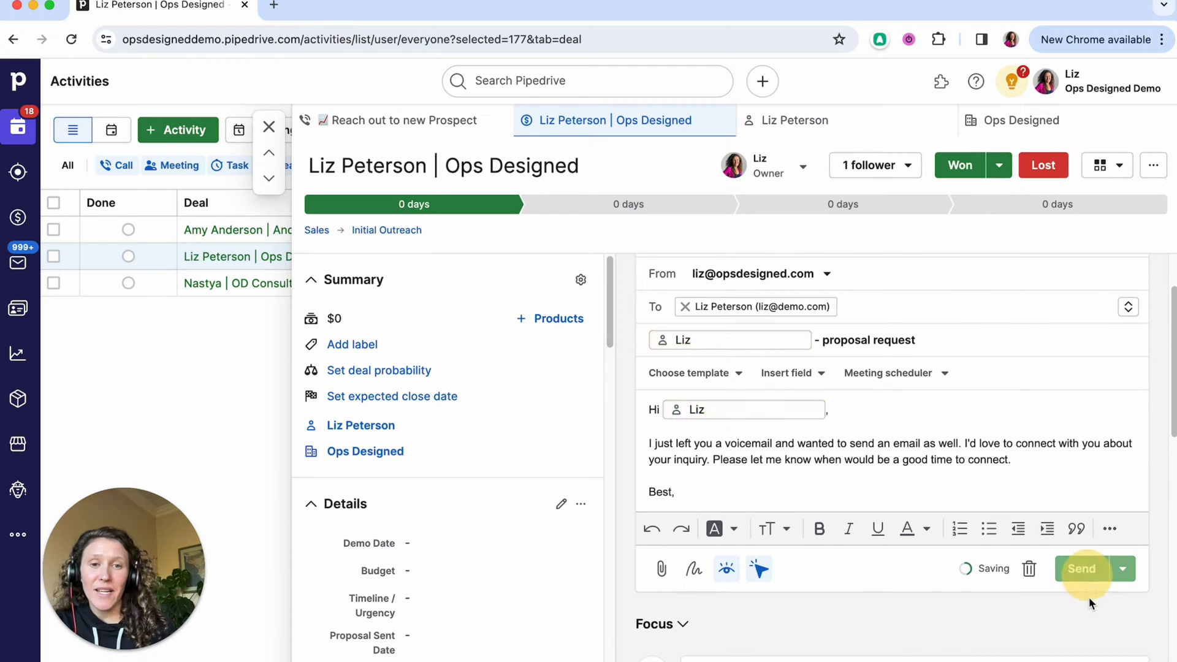
- Review the note's line about the additional activity, mark the high-priority outreach activity as done, and close the deal view
scroll(1087, 591, down, 3)
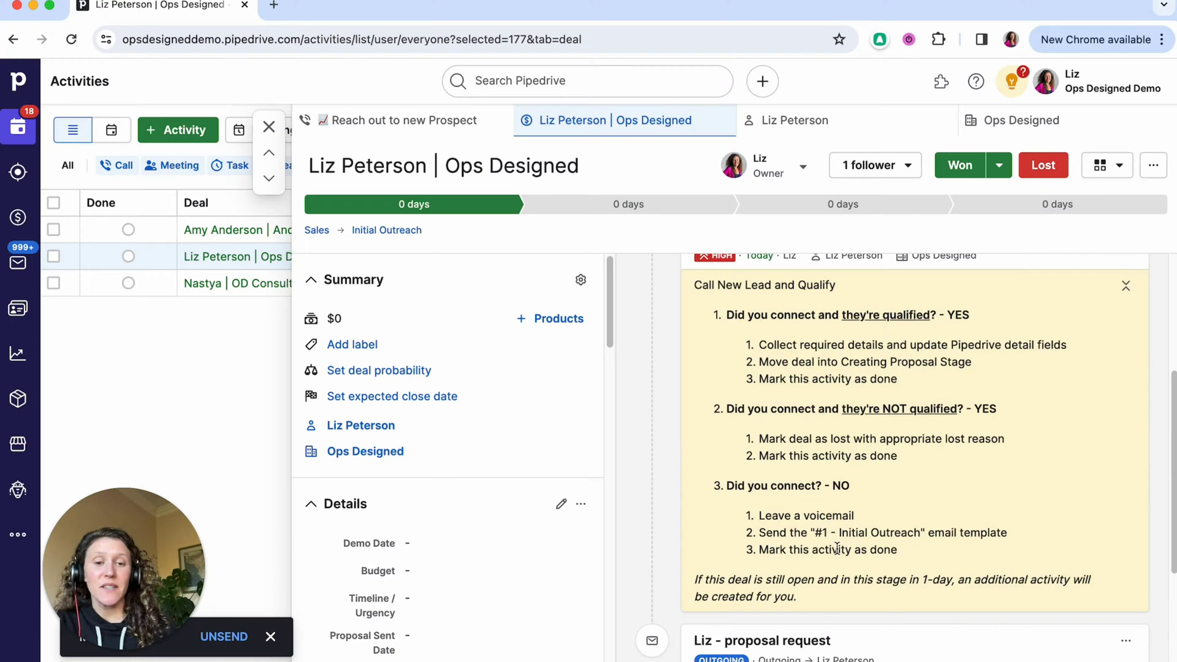
drag(812, 607, 694, 580)
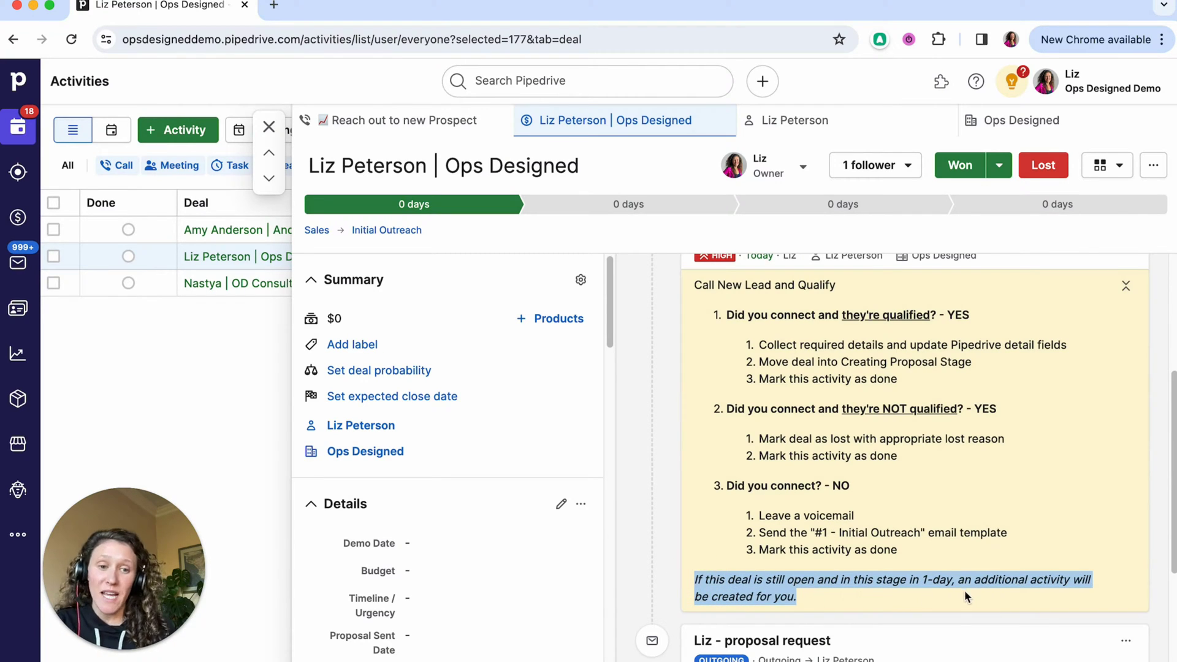
scroll(942, 566, up, 2)
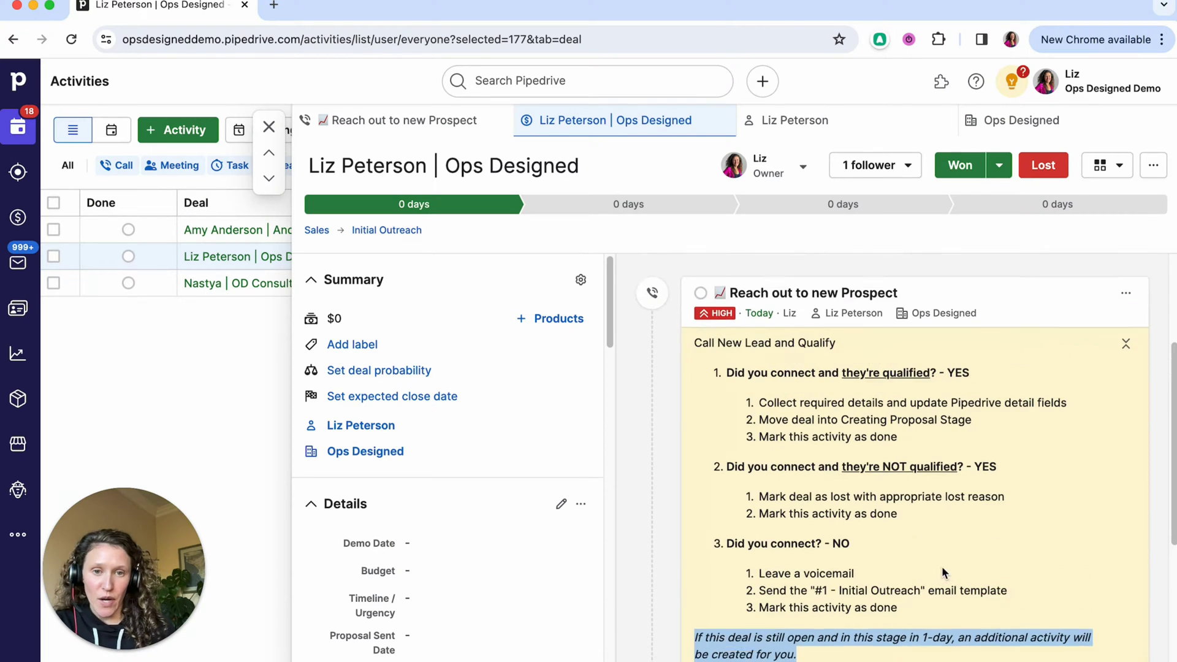
click(699, 321)
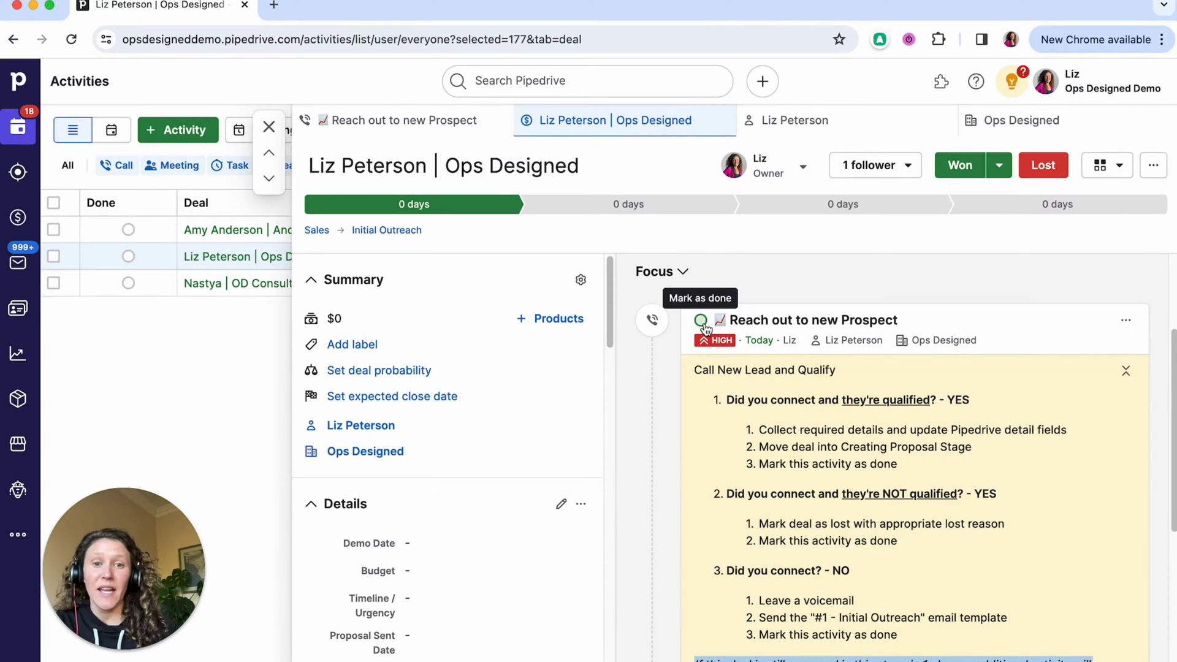
click(269, 128)
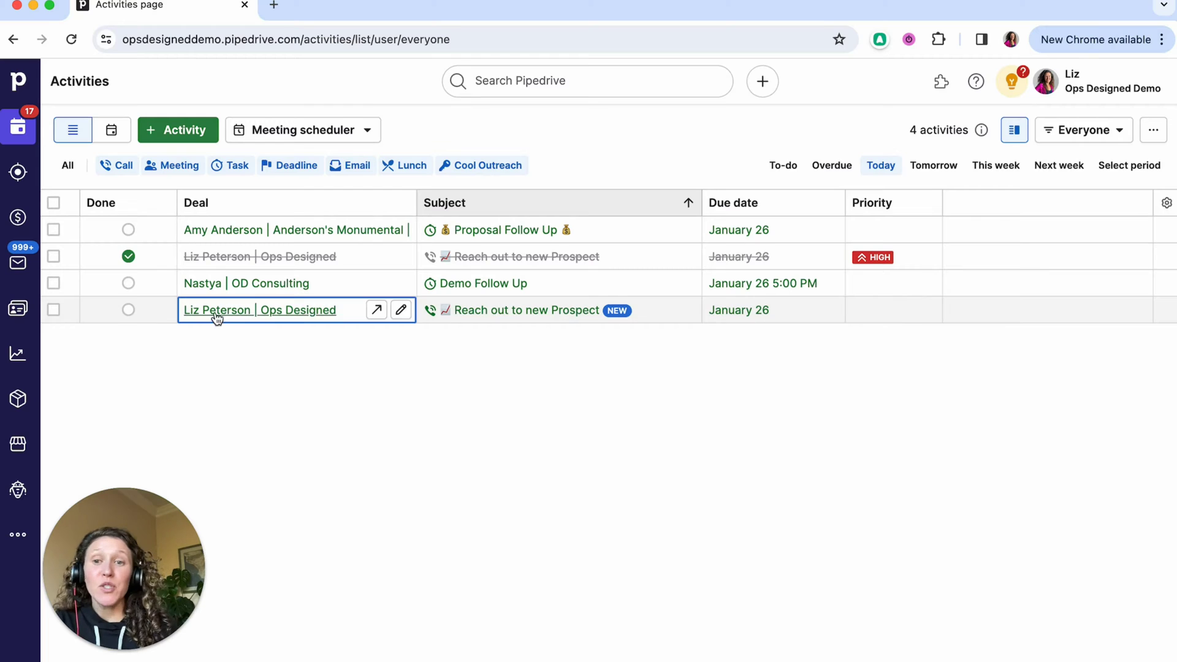
- Open the deal of the new "Reach out to new Prospect" activity, mark that activity as done, and return to the activities list
click(294, 312)
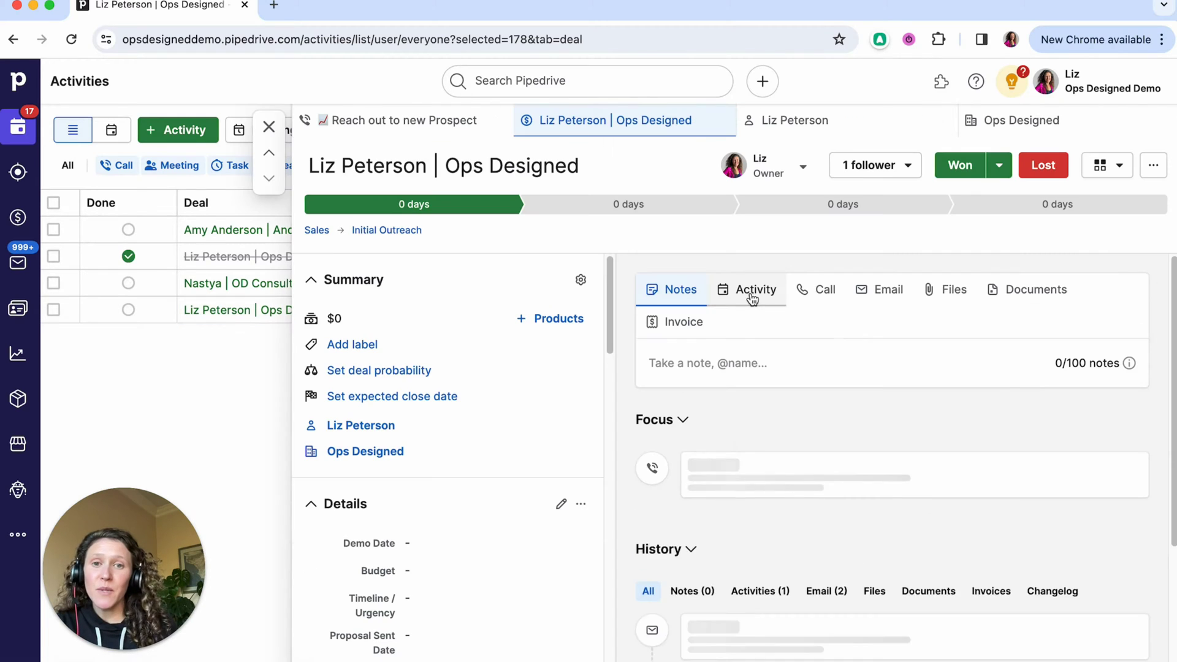
scroll(751, 371, down, 1)
click(701, 452)
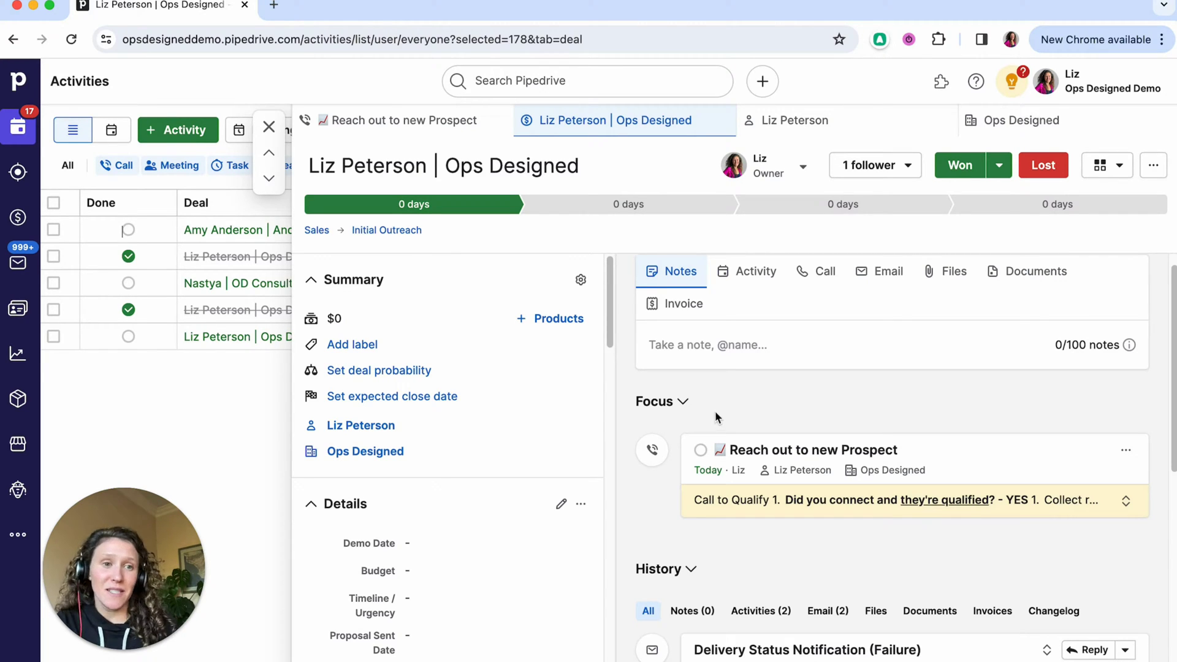
click(268, 128)
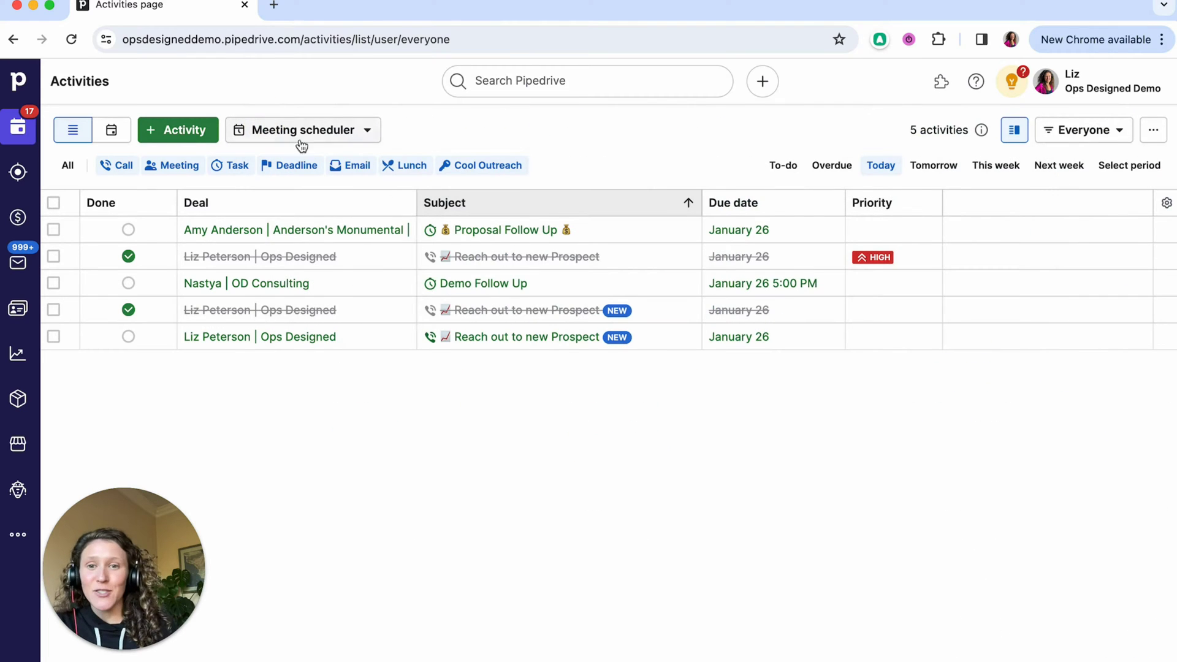
- Open the "Initial Outreach Activity" automation and examine its trigger and deal stage condition
click(17, 535)
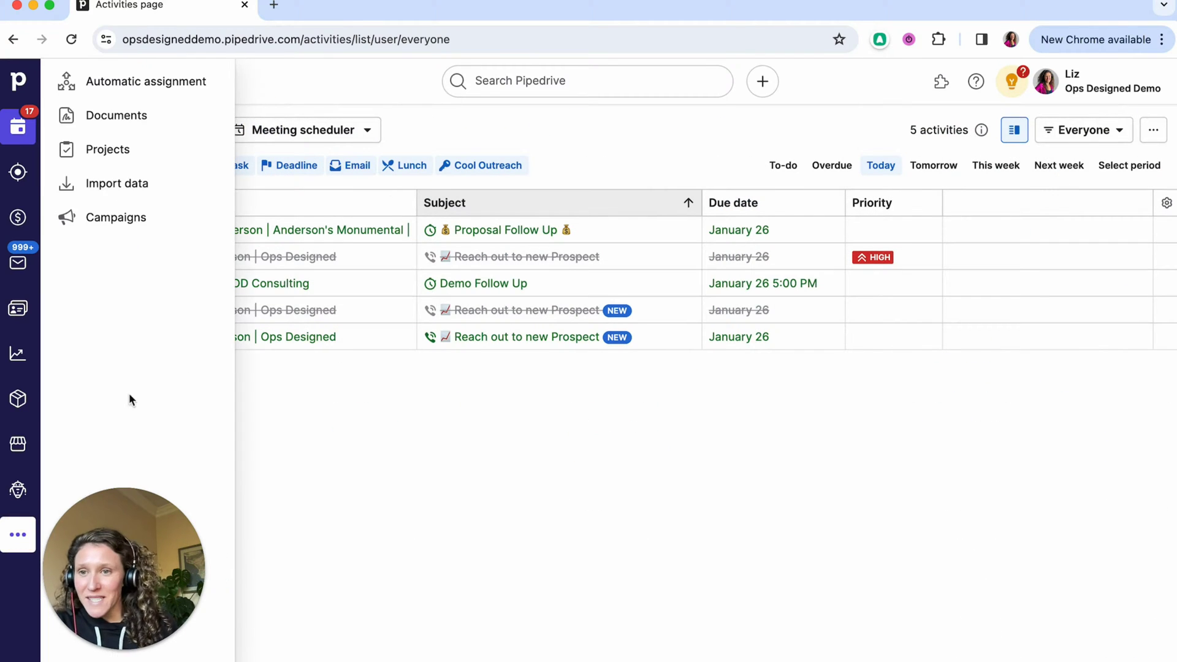
click(18, 493)
click(371, 185)
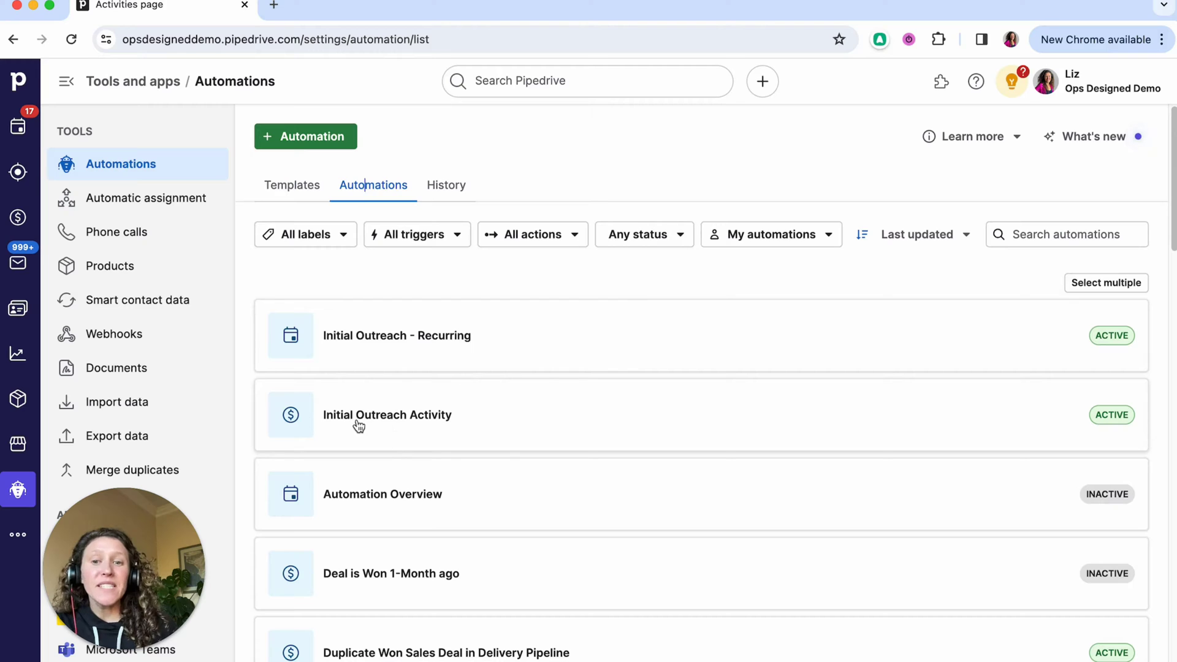
click(554, 429)
click(679, 139)
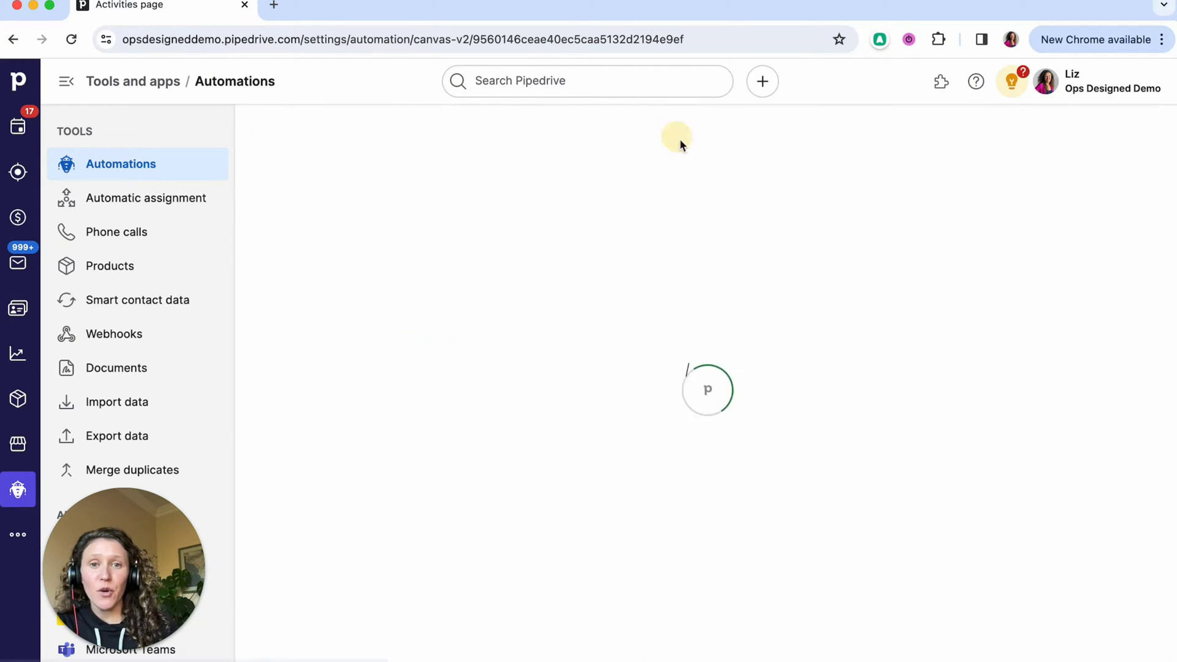
scroll(736, 312, down, 1)
scroll(823, 325, up, 2)
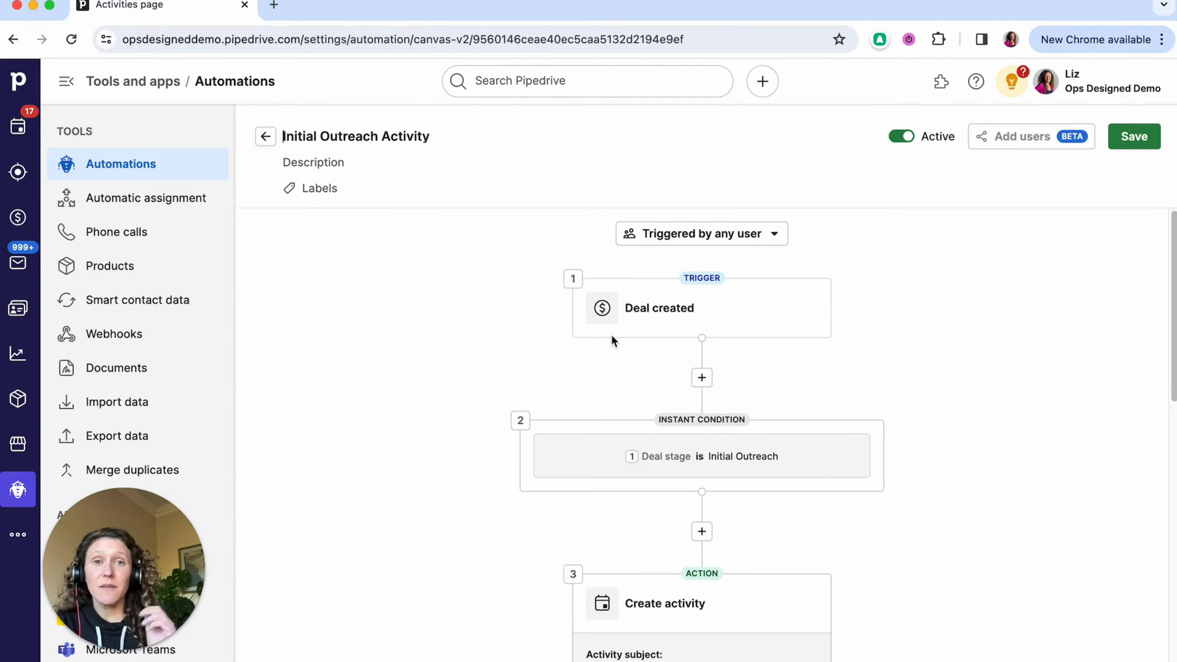
scroll(607, 337, down, 3)
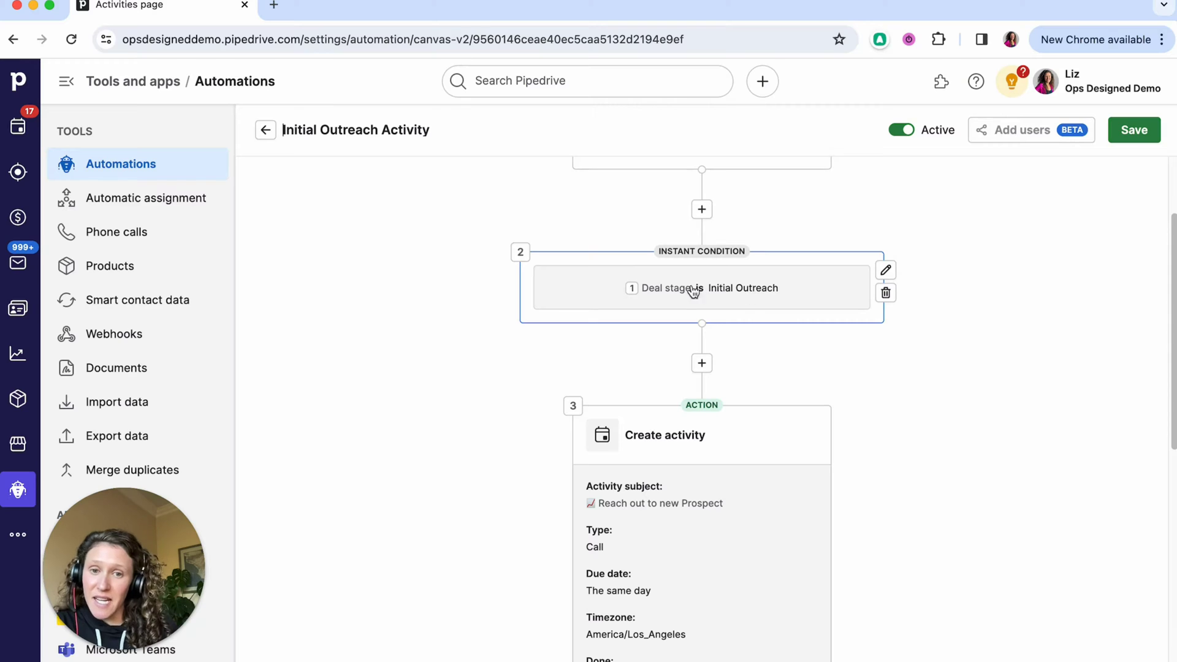
click(721, 291)
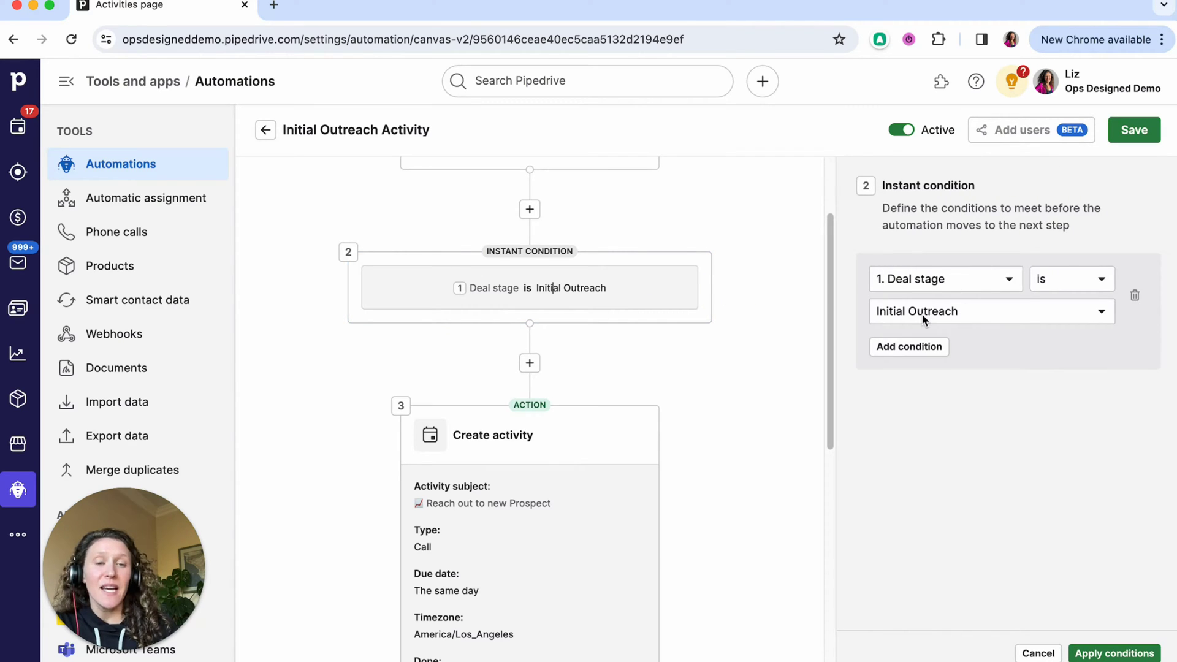
- Open the automation's Create activity action and examine its subject, type, due date, assignment, linked records, note and priority
click(552, 484)
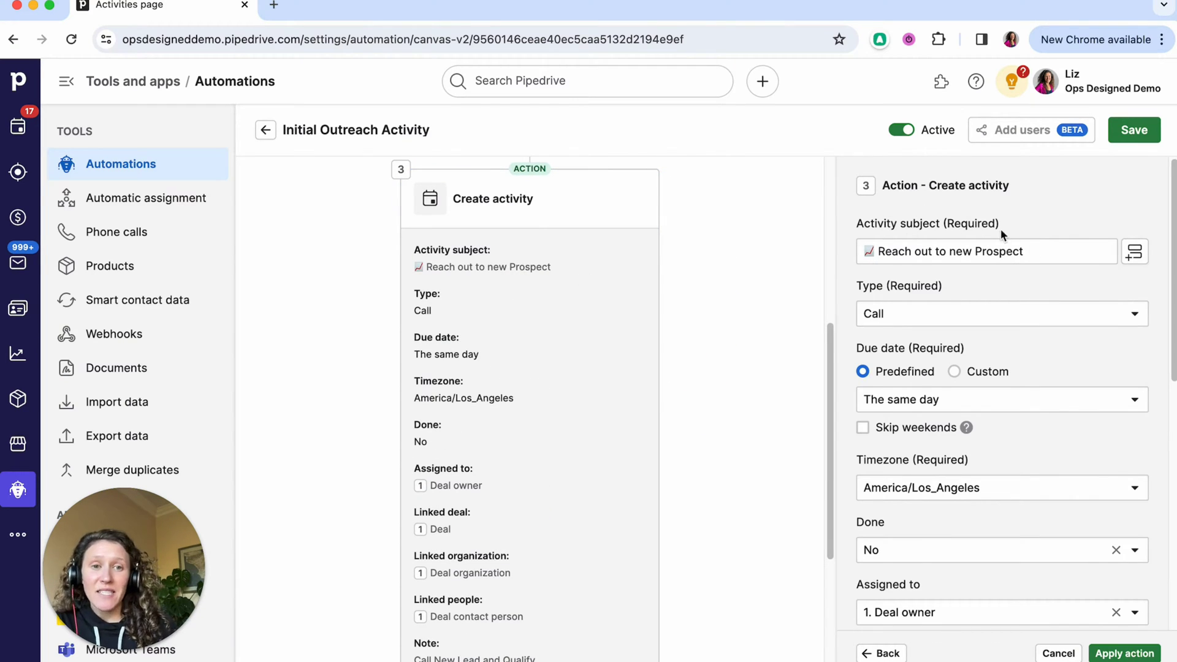
scroll(1006, 228, down, 2)
scroll(1032, 244, down, 2)
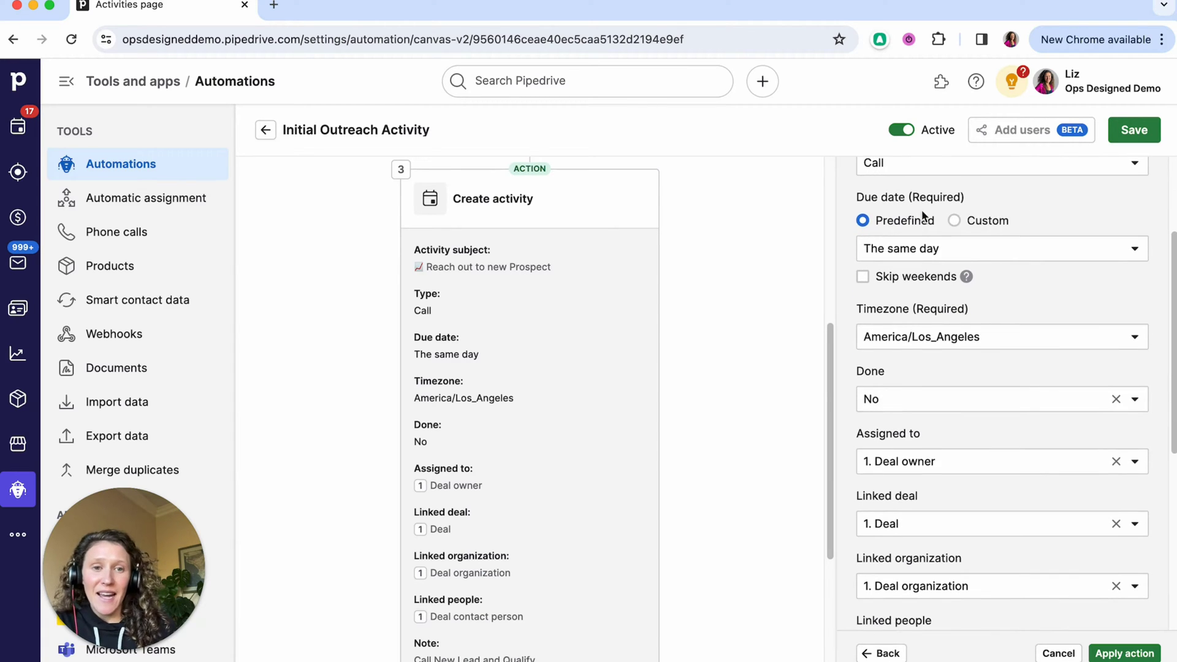
scroll(928, 273, down, 2)
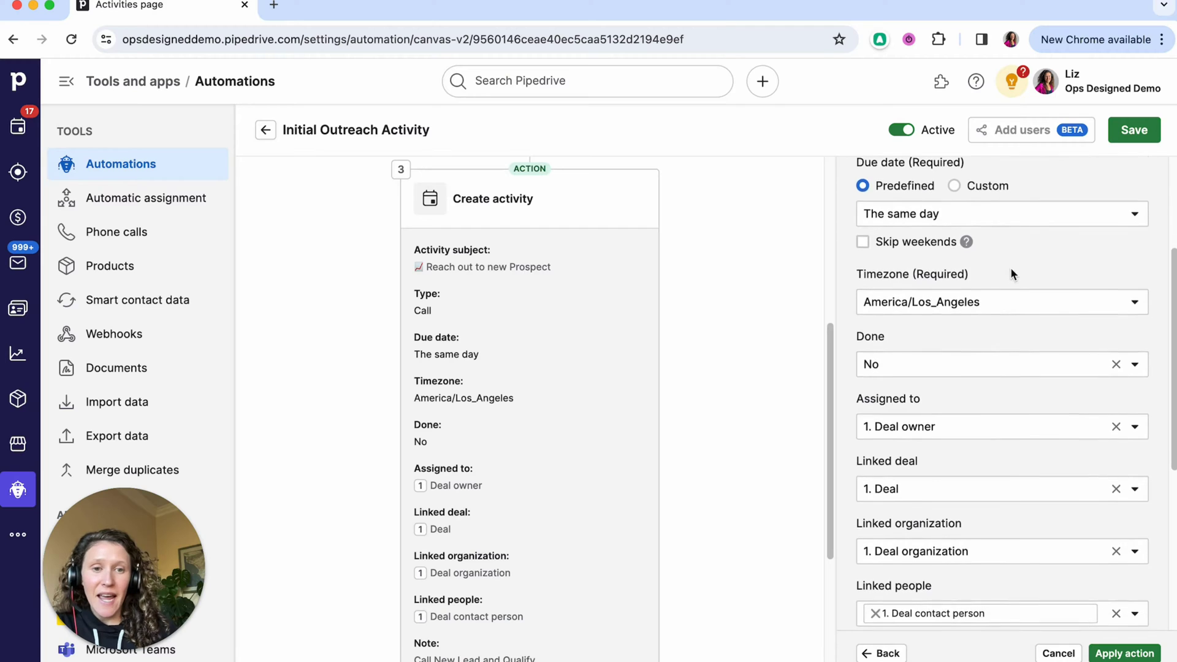
scroll(1012, 271, down, 1)
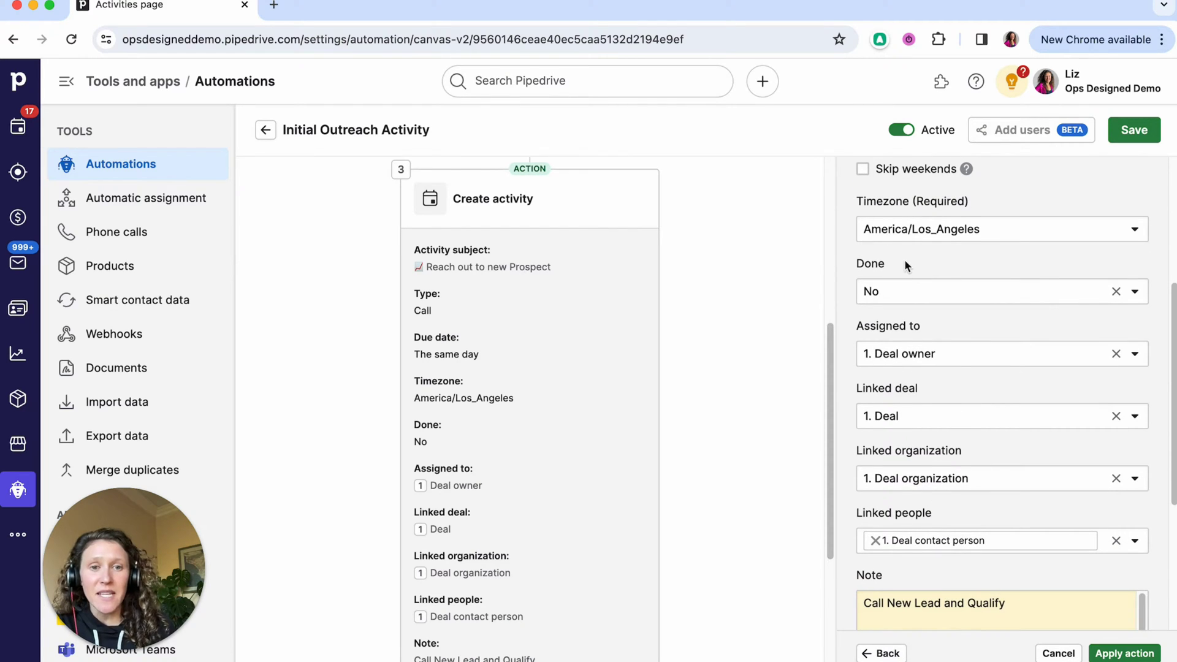
drag(967, 452, 840, 442)
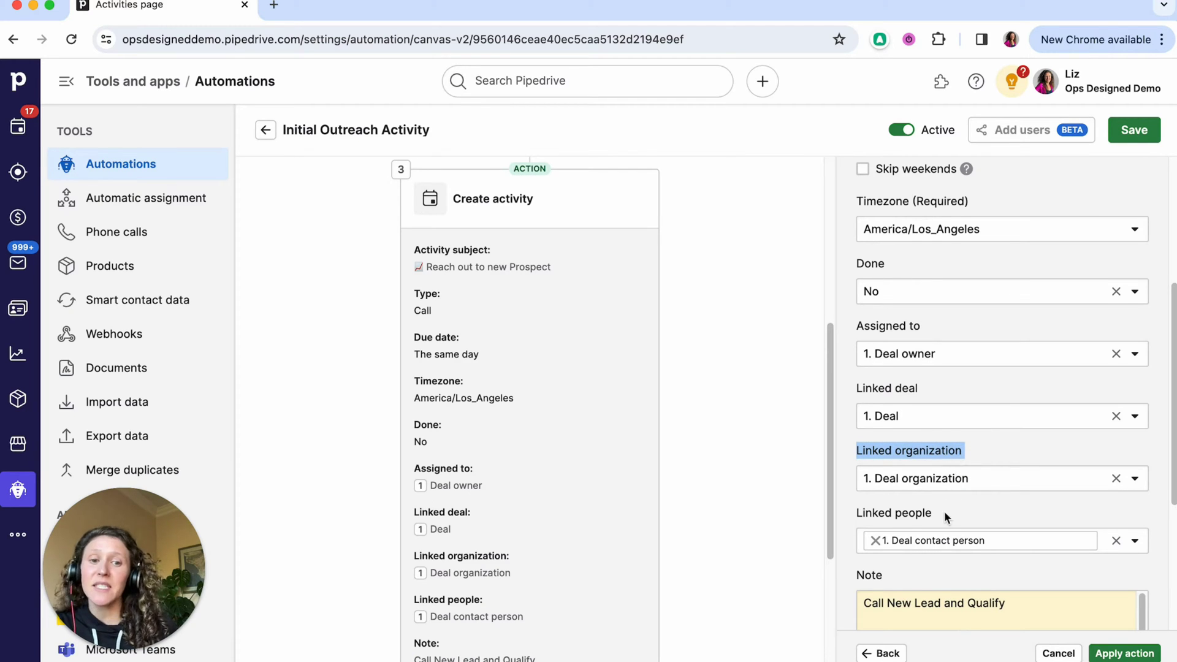
scroll(955, 499, down, 5)
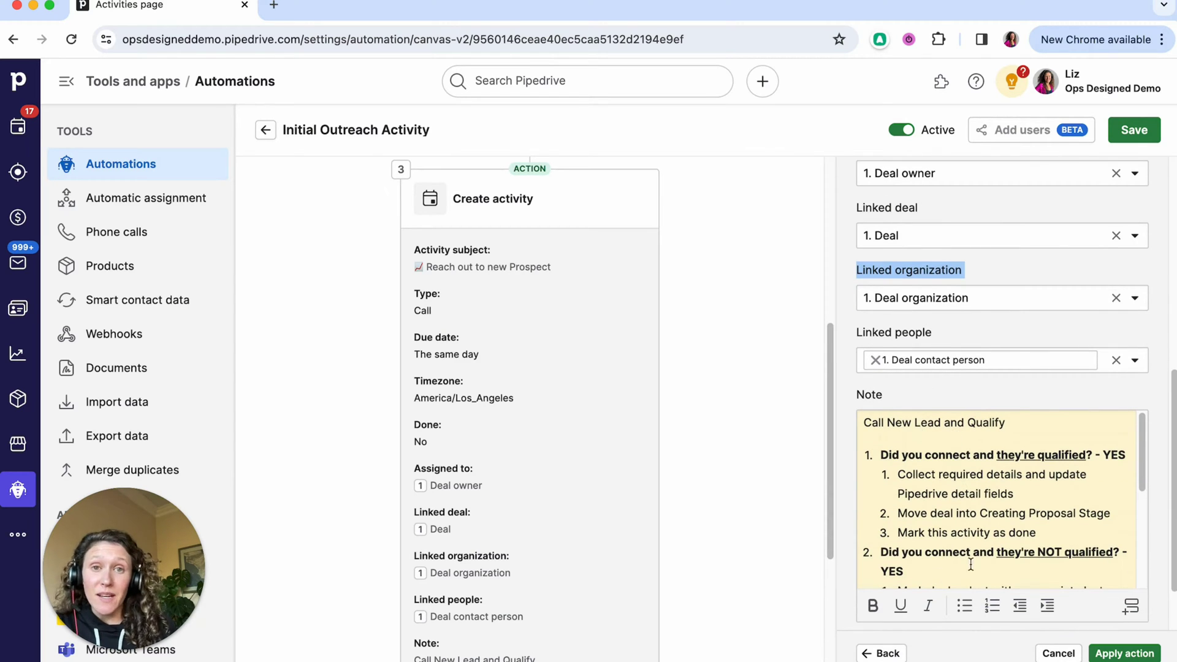
scroll(1000, 493, down, 1)
scroll(1000, 494, down, 6)
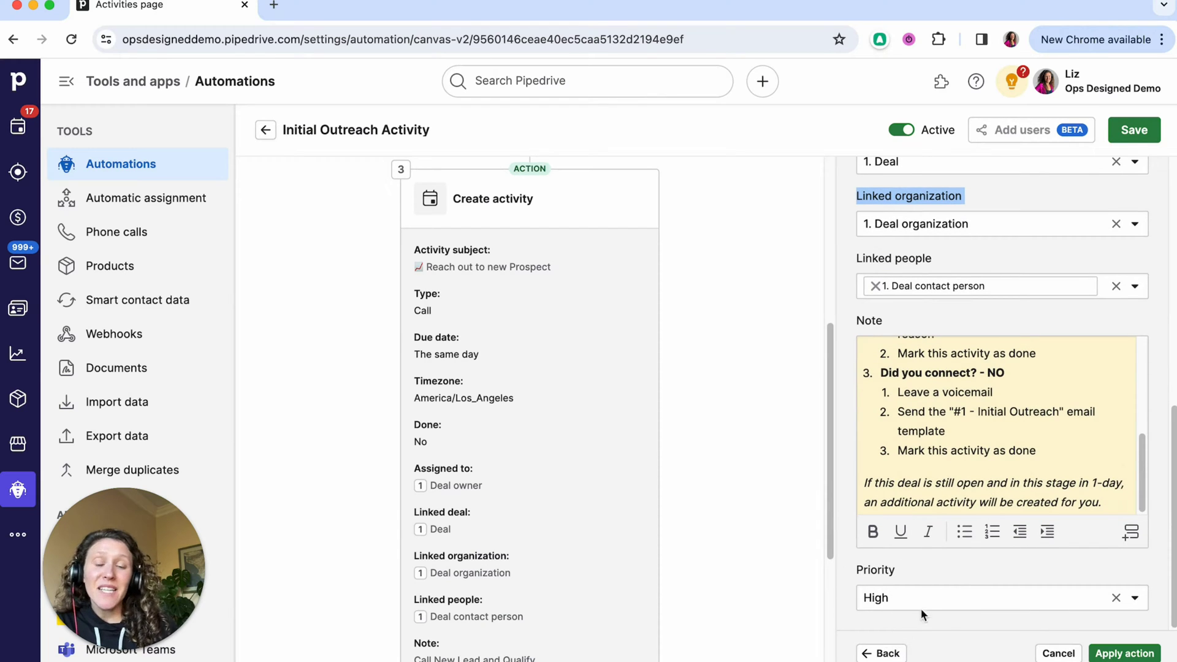
- Check the priority options for the created activity, choose High, and return to the automations list
click(889, 601)
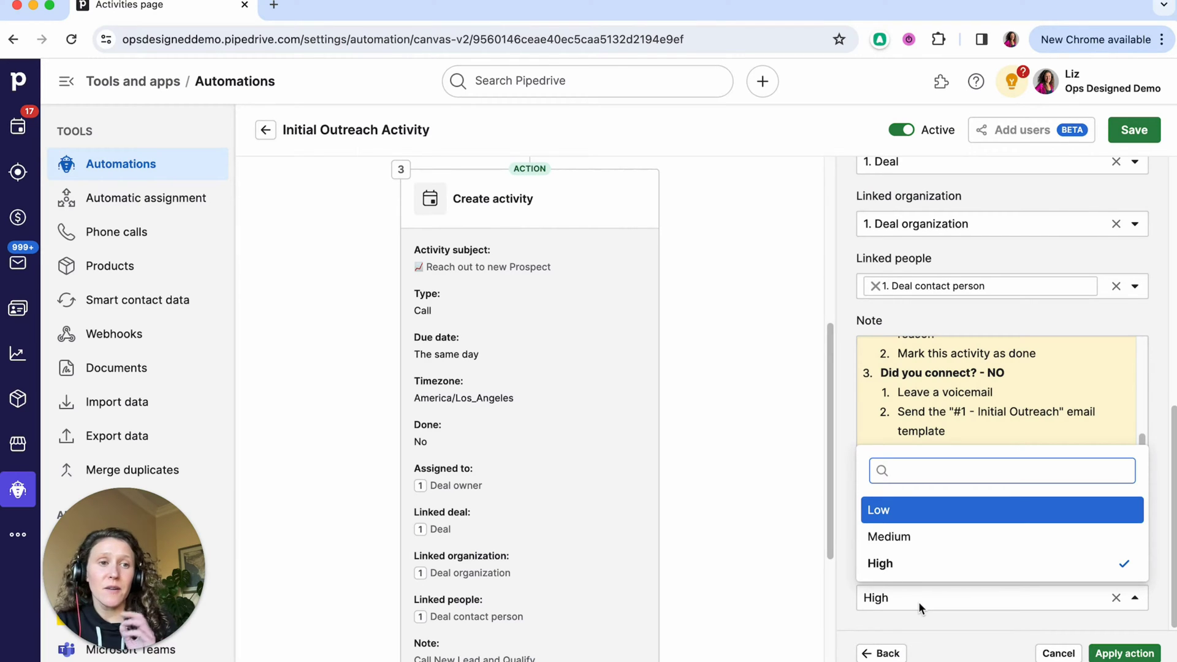
click(912, 565)
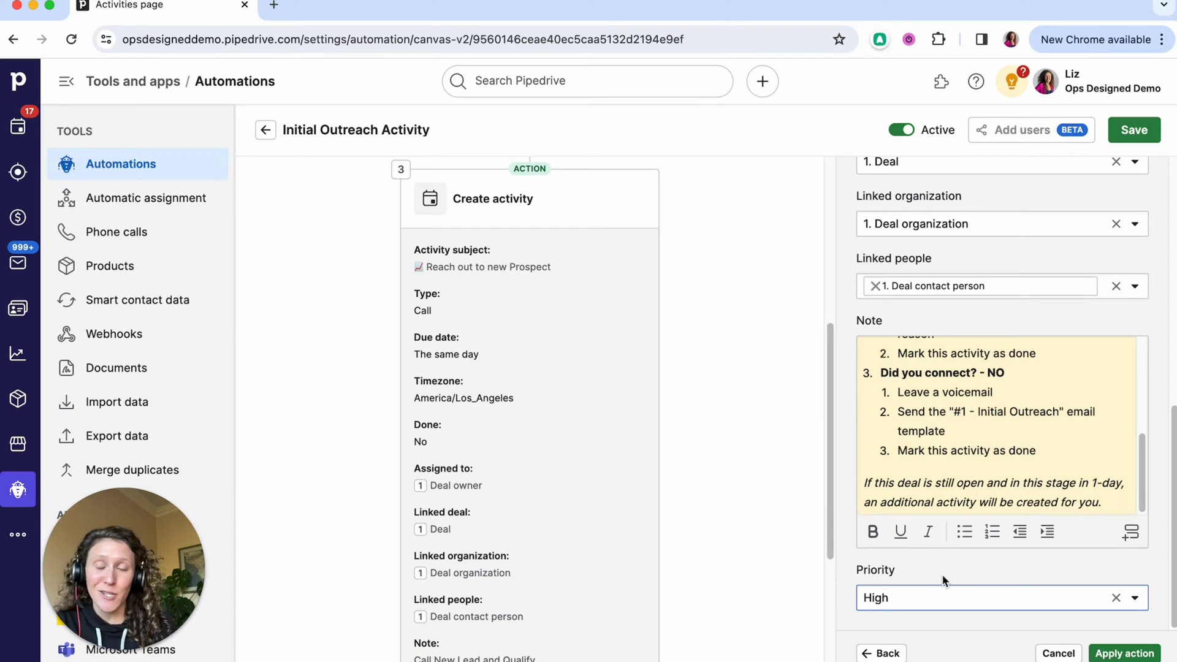
click(700, 385)
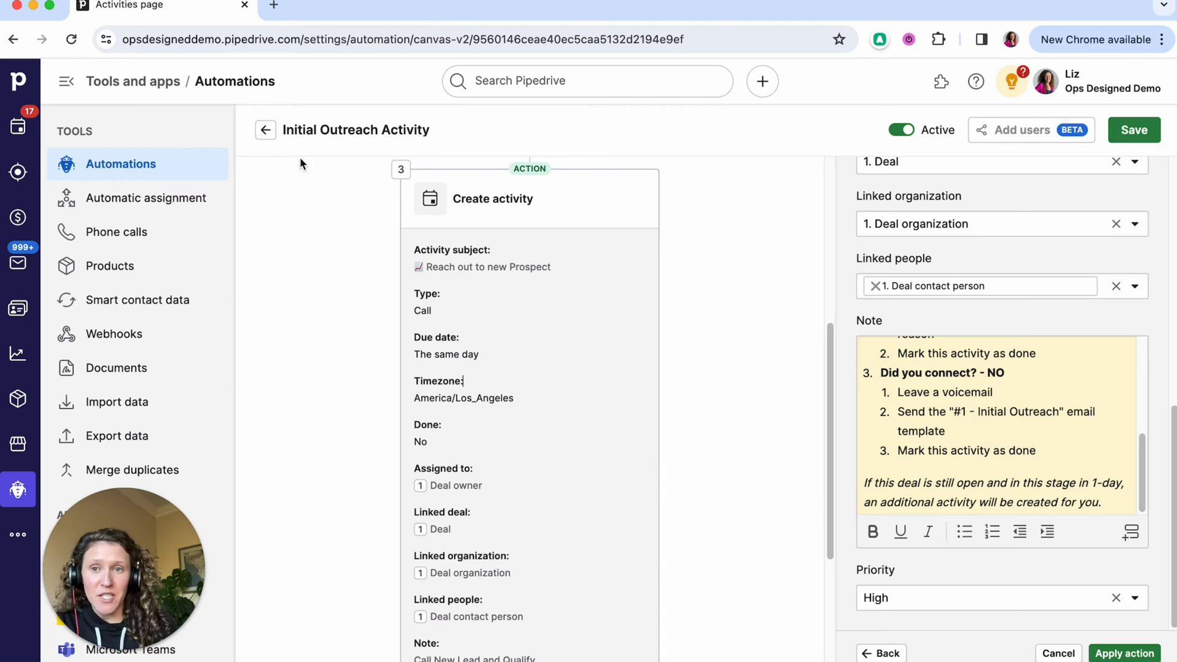
click(264, 132)
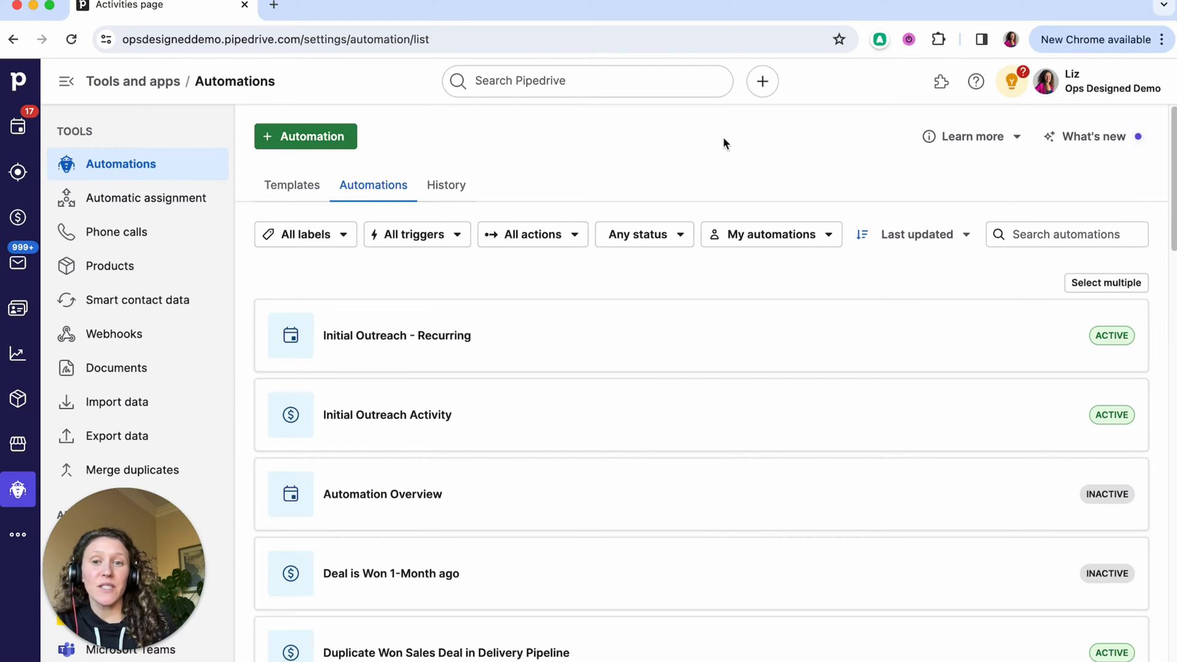
- Open the "Initial Outreach - Recurring" automation for editing and examine its trigger and its activity subject and status condition
click(587, 350)
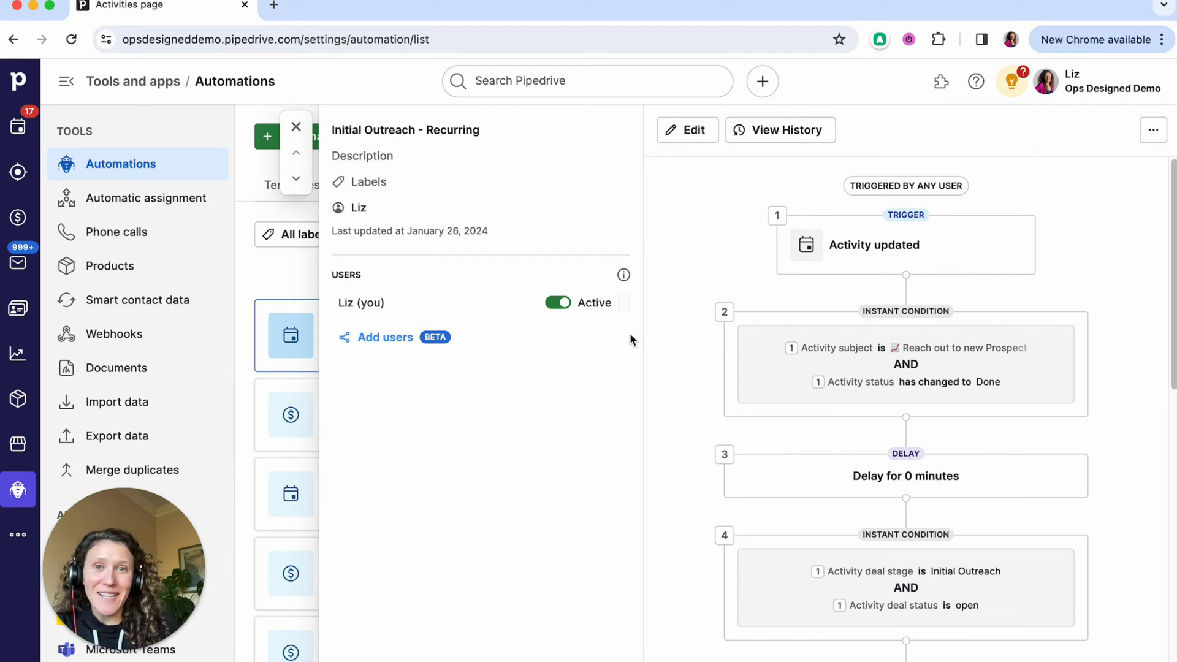
click(678, 141)
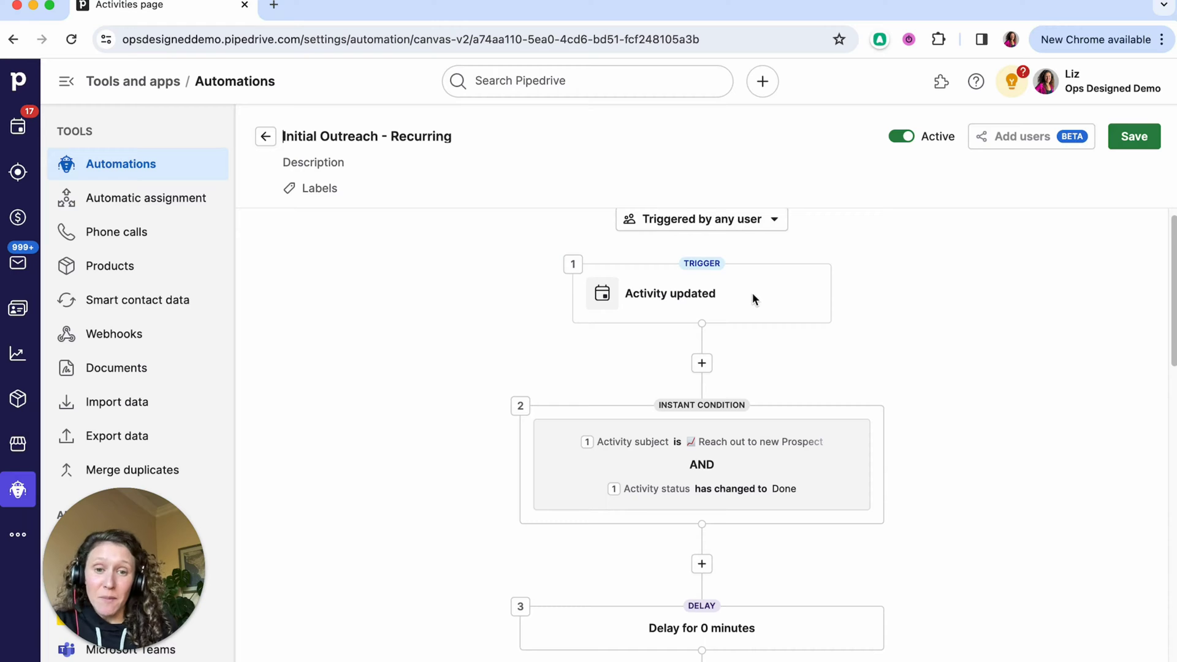
scroll(855, 435, down, 3)
click(803, 406)
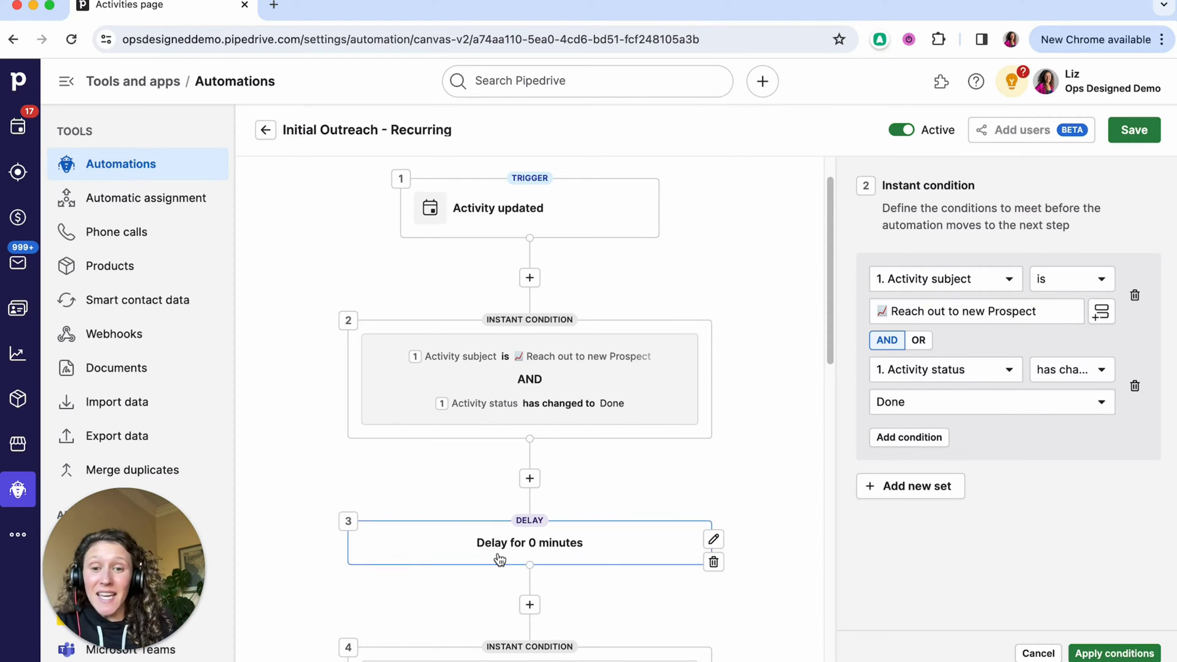
- Set the automation's delay step to 1 day with weekends skipped and apply the delay
click(544, 552)
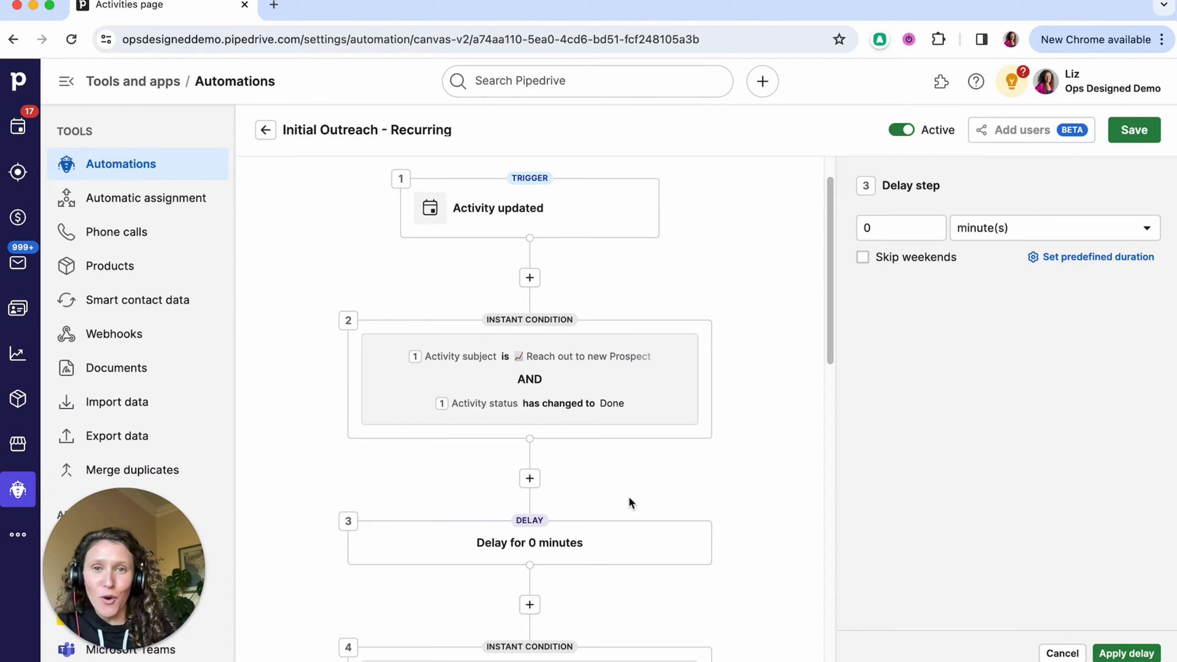
click(901, 229)
text(1)
click(996, 222)
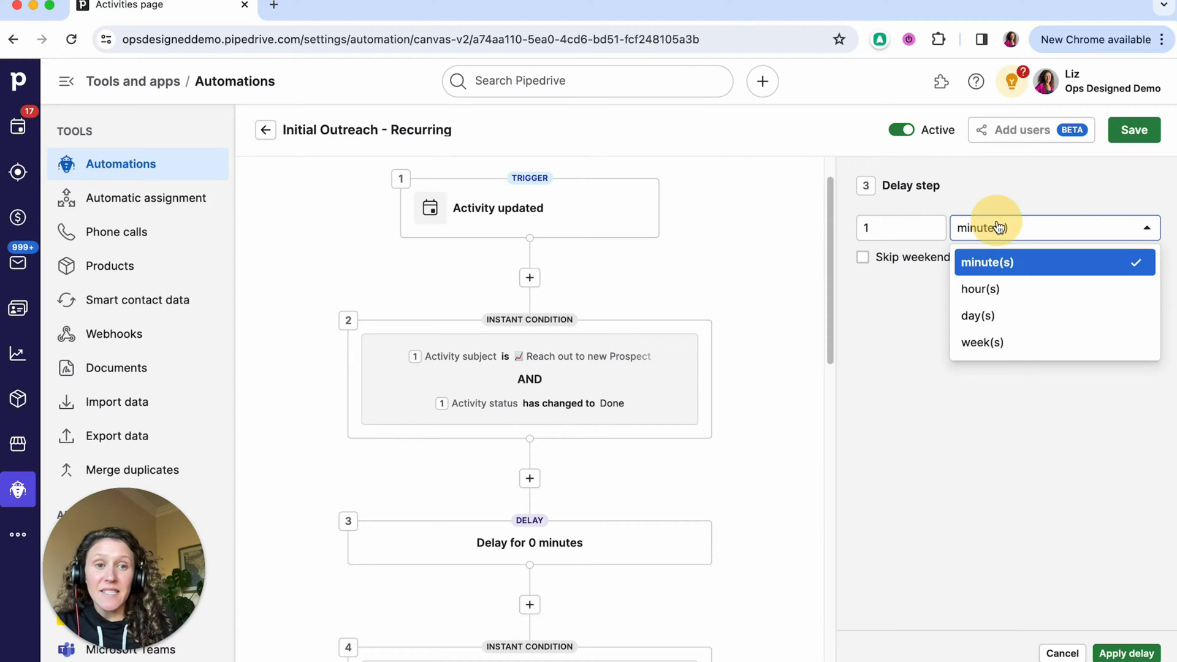
click(1005, 314)
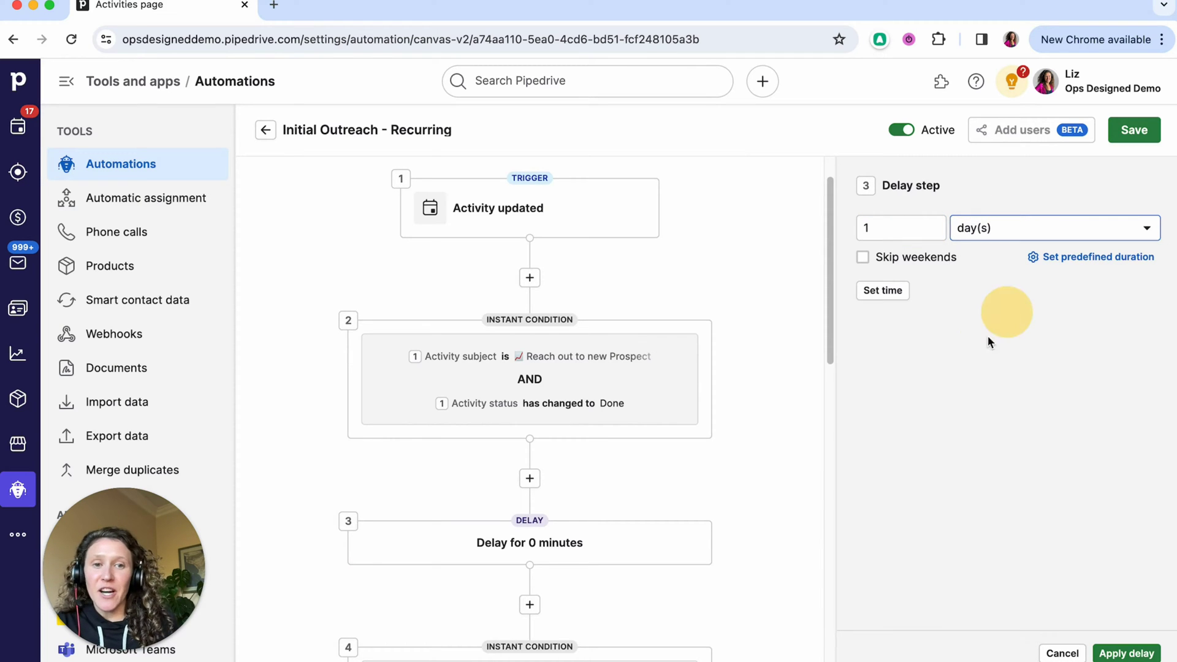
click(862, 258)
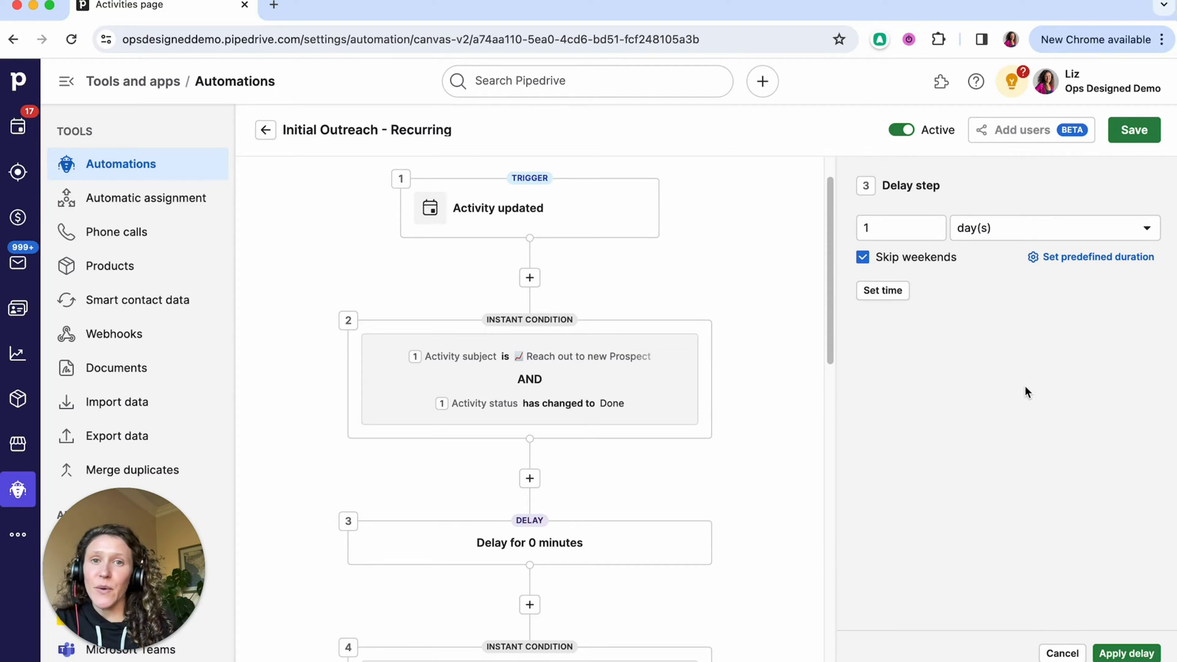
click(1126, 653)
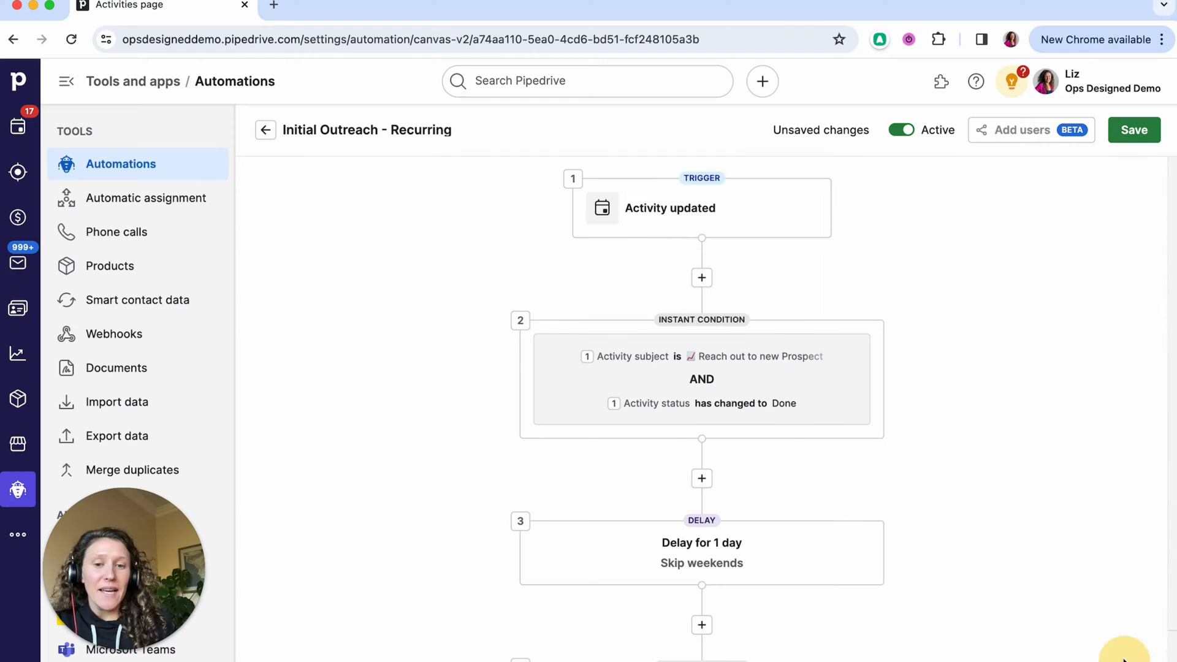
- Examine the instant condition after the delay that checks the activity's deal stage and deal status
scroll(862, 499, down, 5)
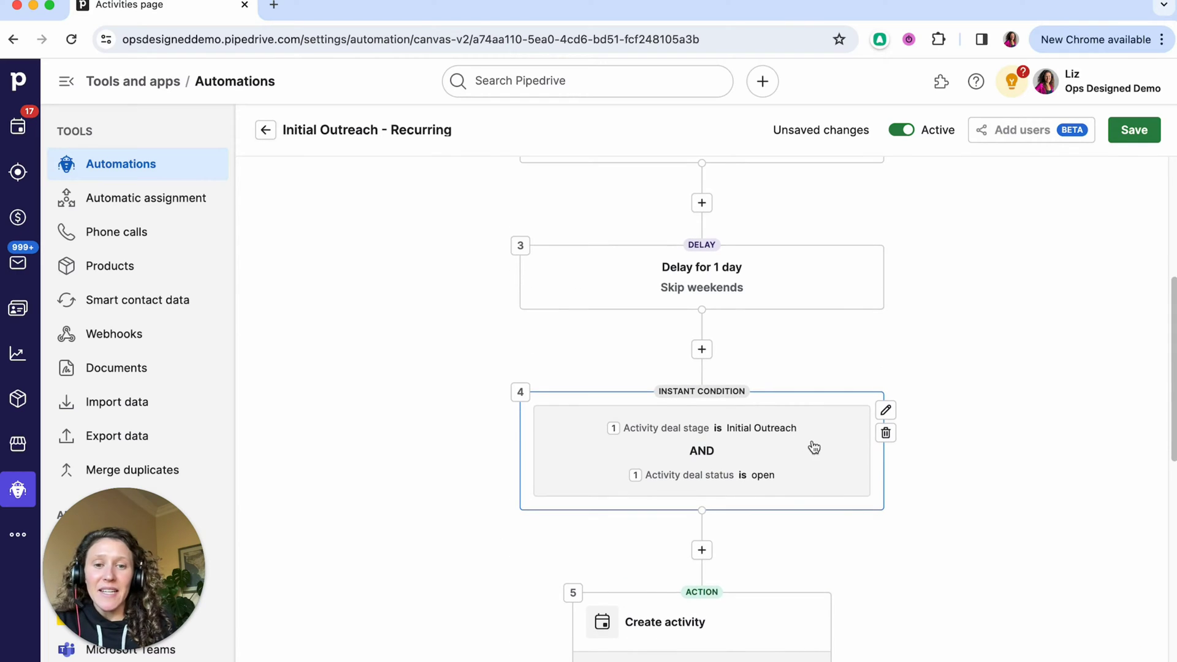
click(693, 454)
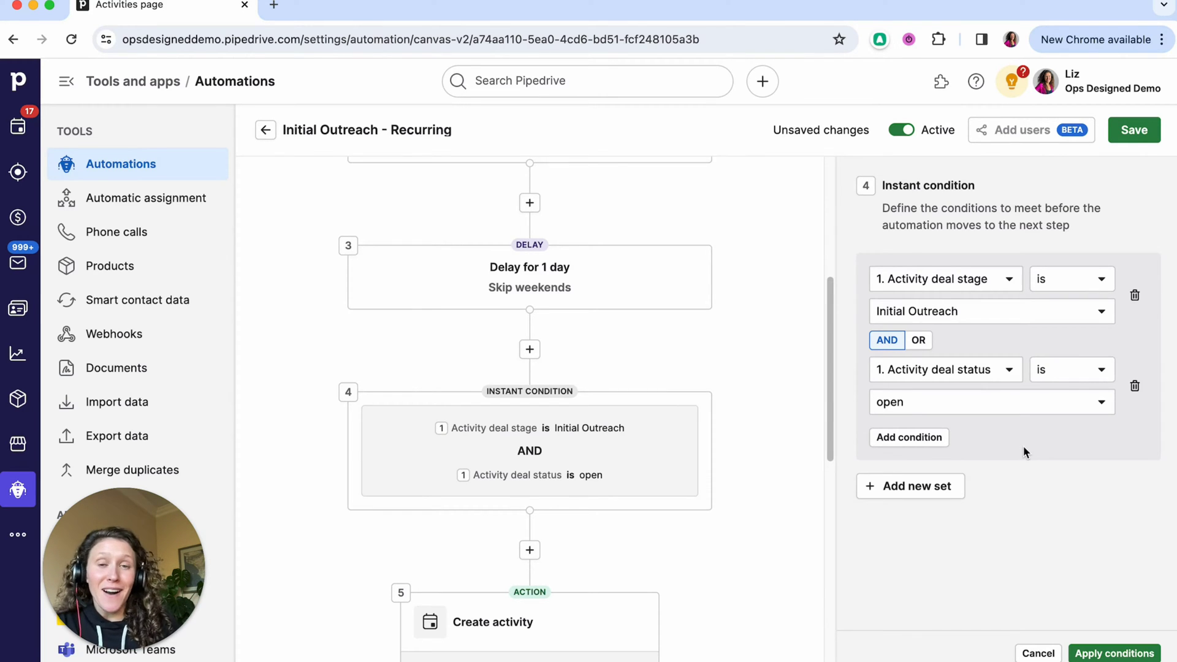
scroll(766, 417, up, 4)
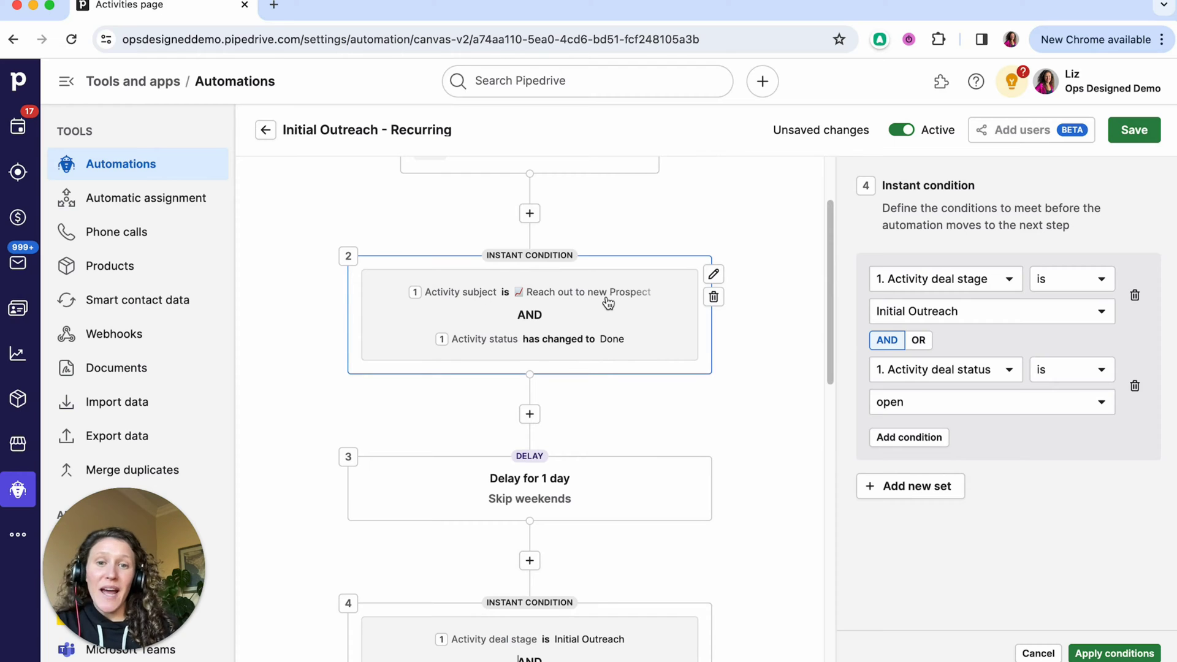
- Open the automation's Create activity action and examine its subject, type, due date, assignment, linked records and note
scroll(612, 303, down, 10)
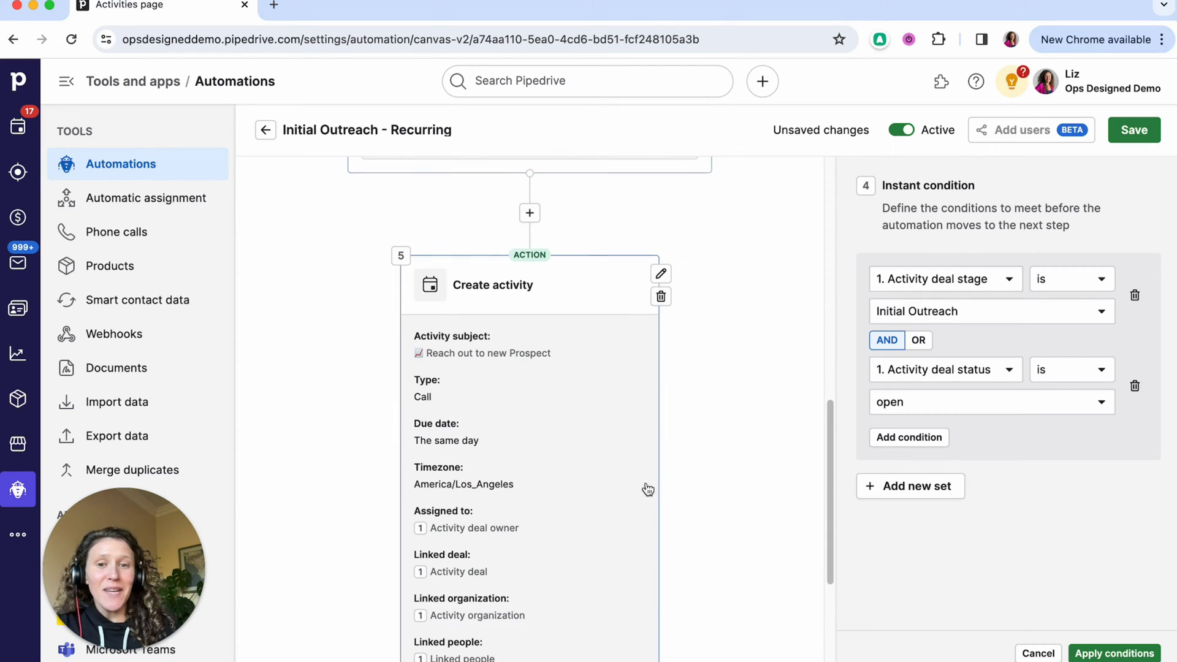
click(552, 484)
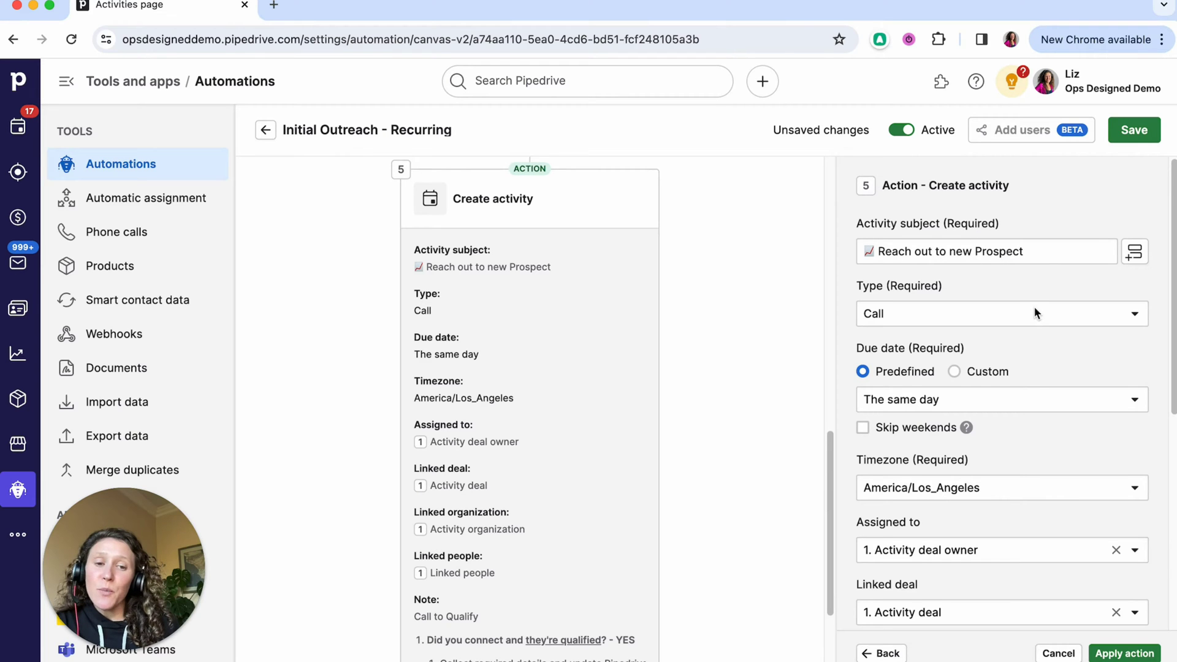
scroll(1018, 269, down, 1)
scroll(1037, 471, down, 5)
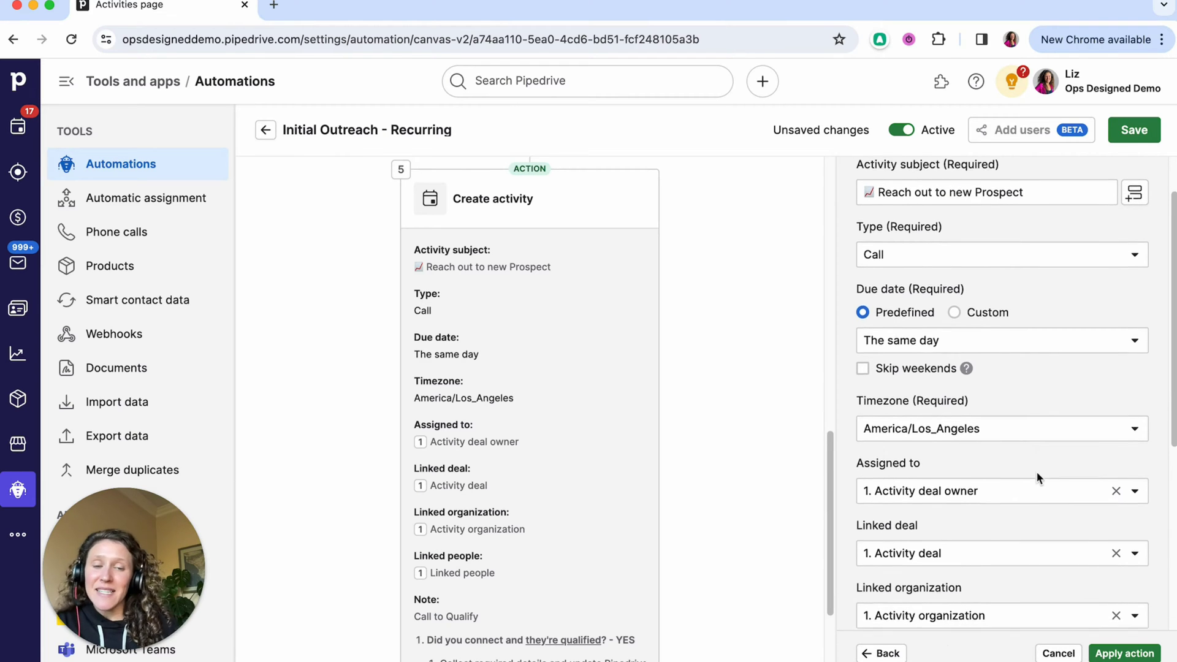
scroll(1017, 446, down, 5)
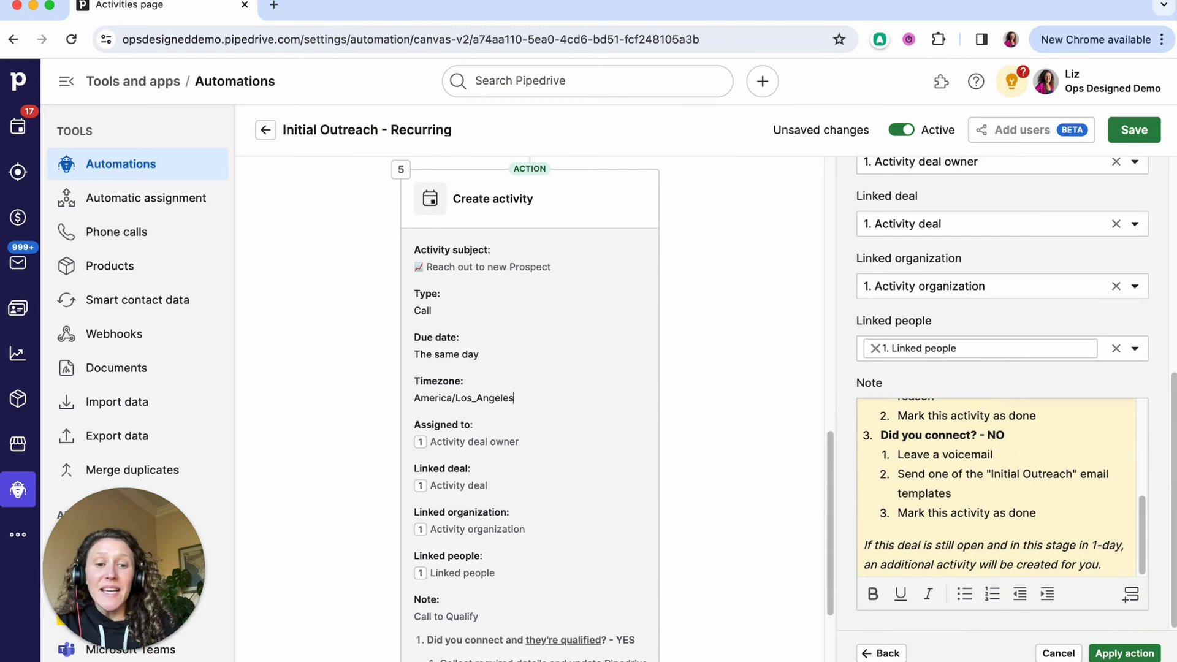
- Add the Priority custom field to the Create activity action, set it to Medium, and save the automation without cancelling pending executions
click(882, 654)
scroll(905, 505, down, 3)
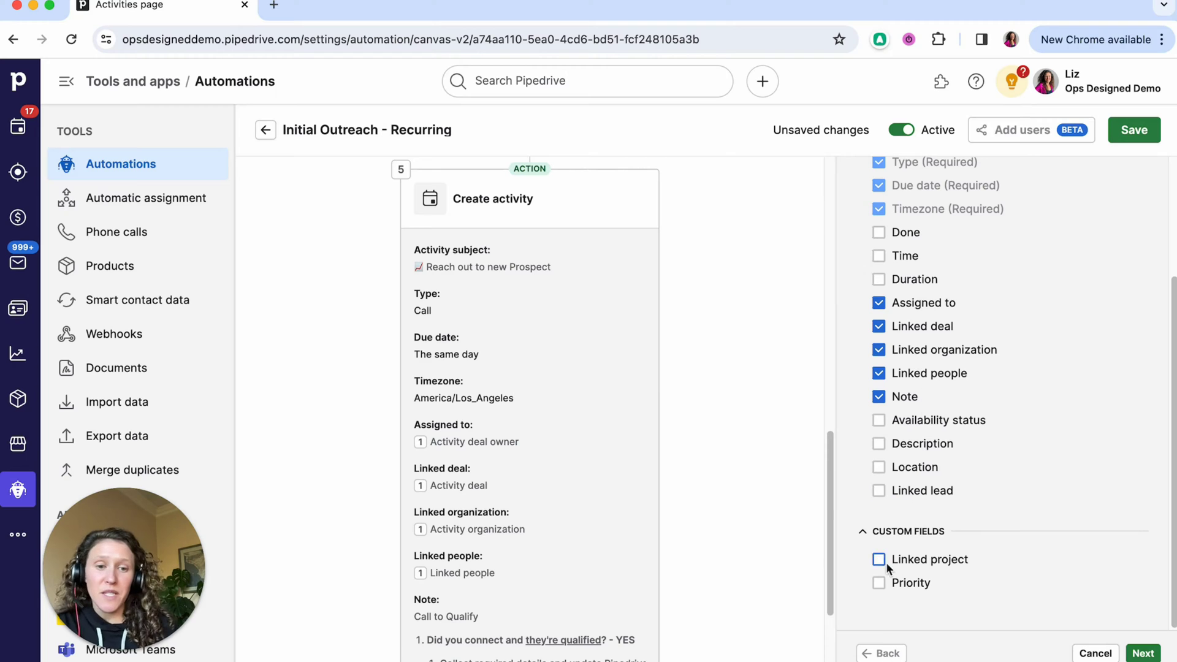
click(914, 584)
click(1143, 651)
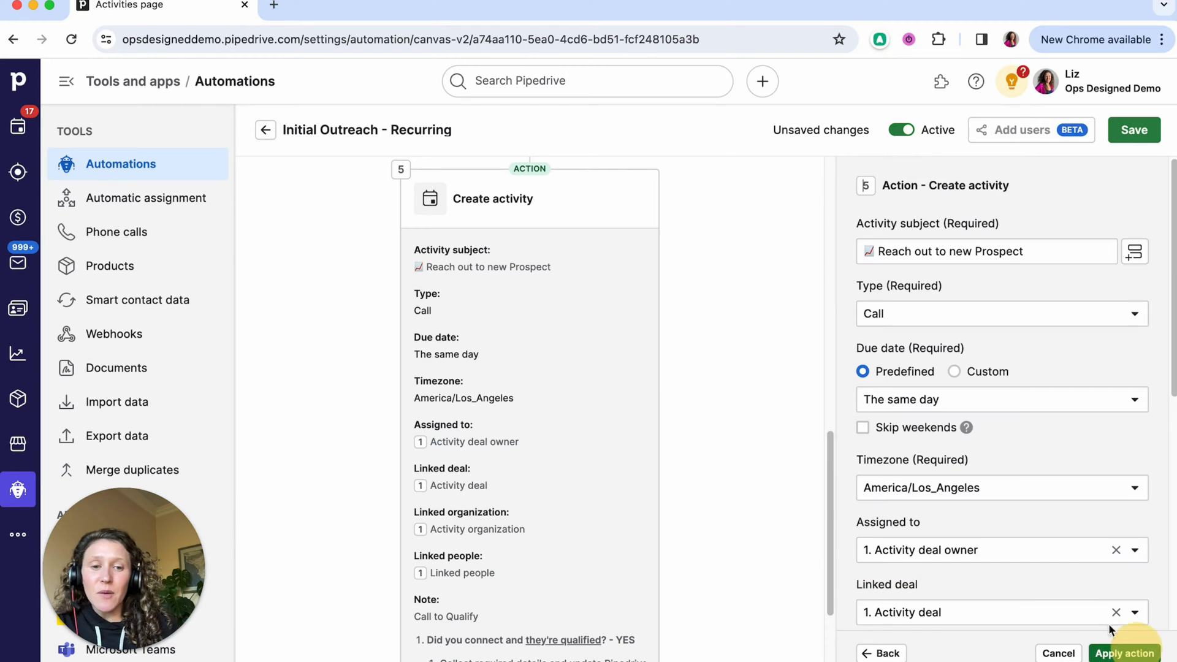
scroll(1062, 542, down, 5)
click(962, 601)
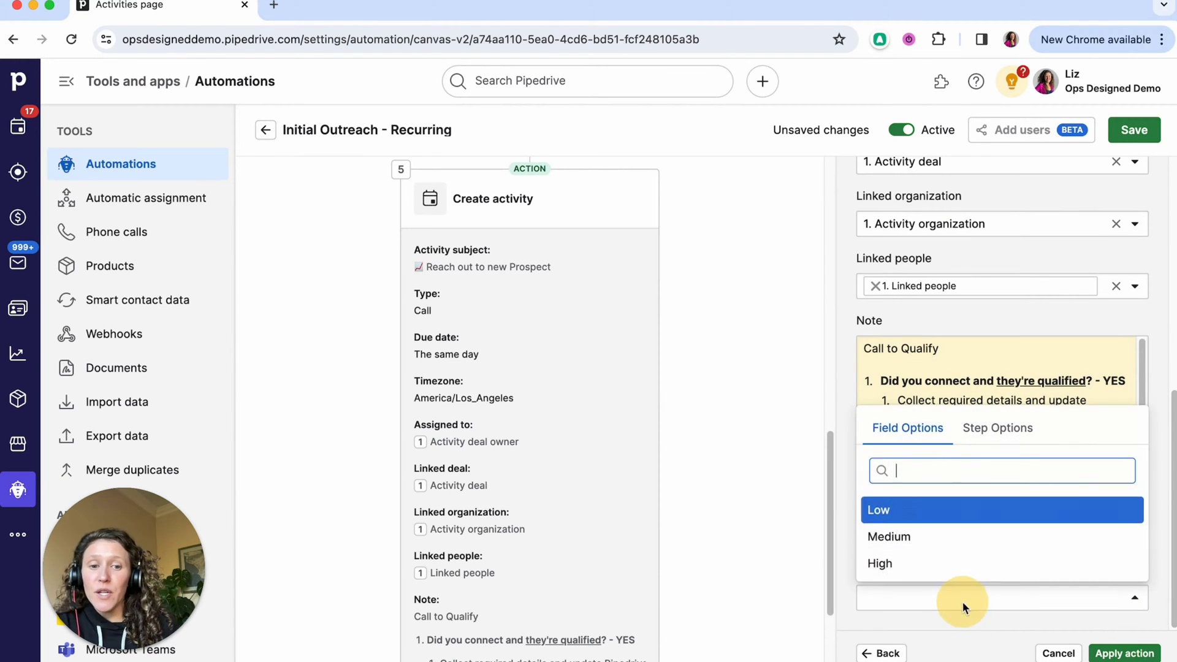
click(951, 540)
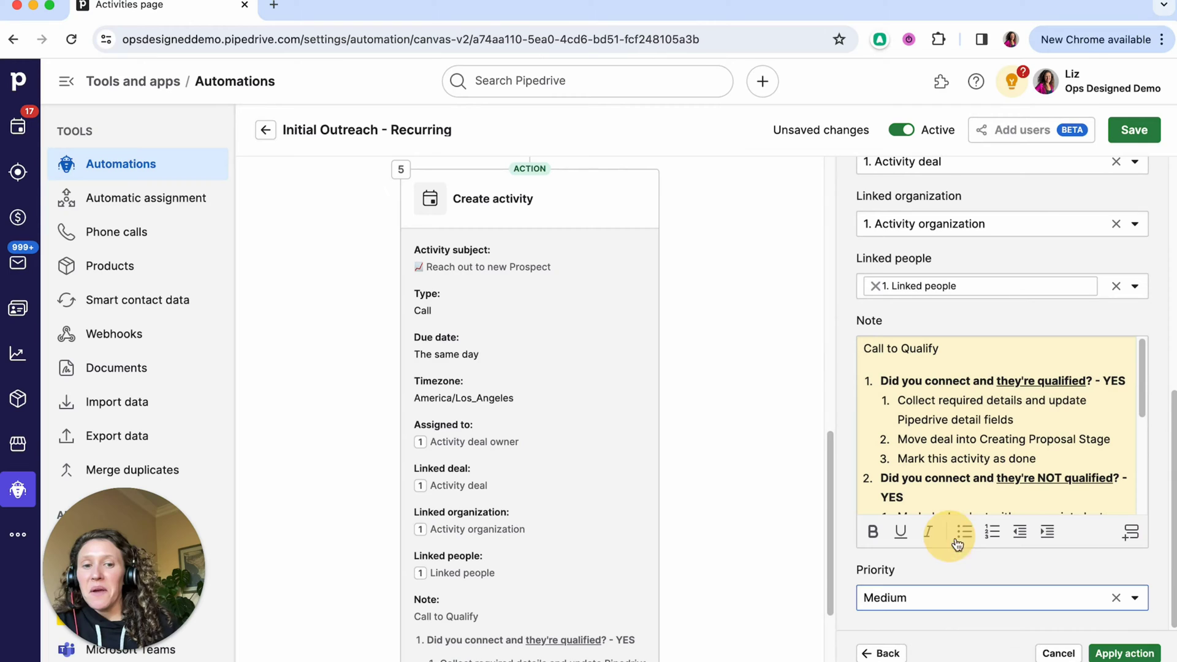
click(1132, 654)
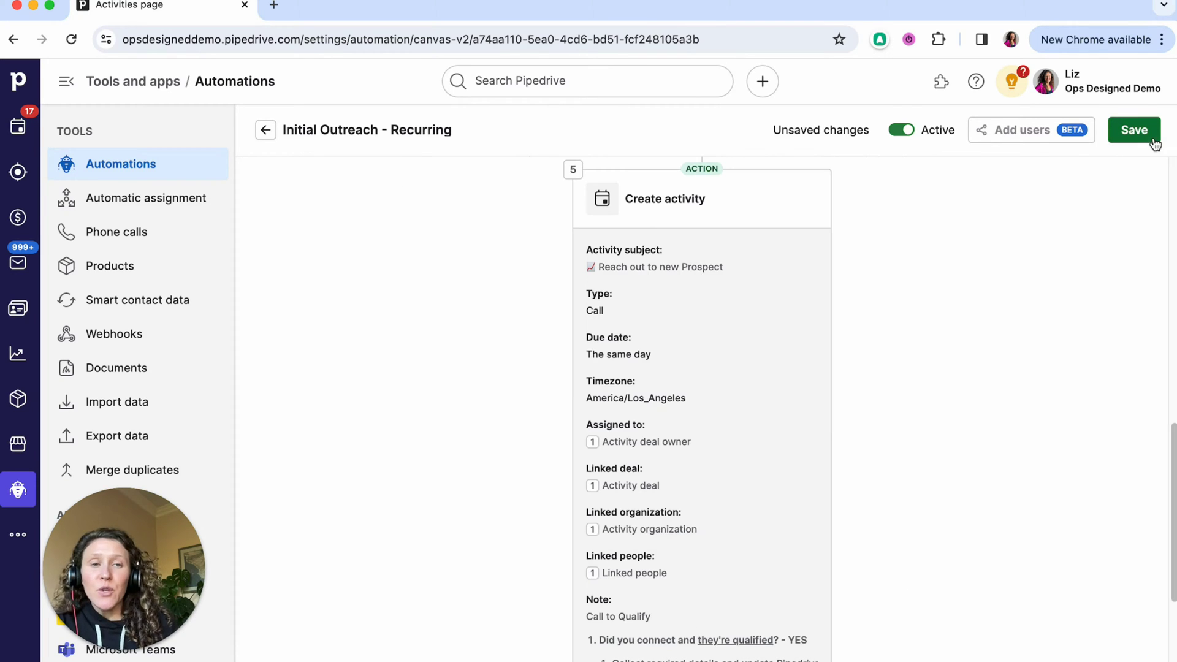
click(1132, 134)
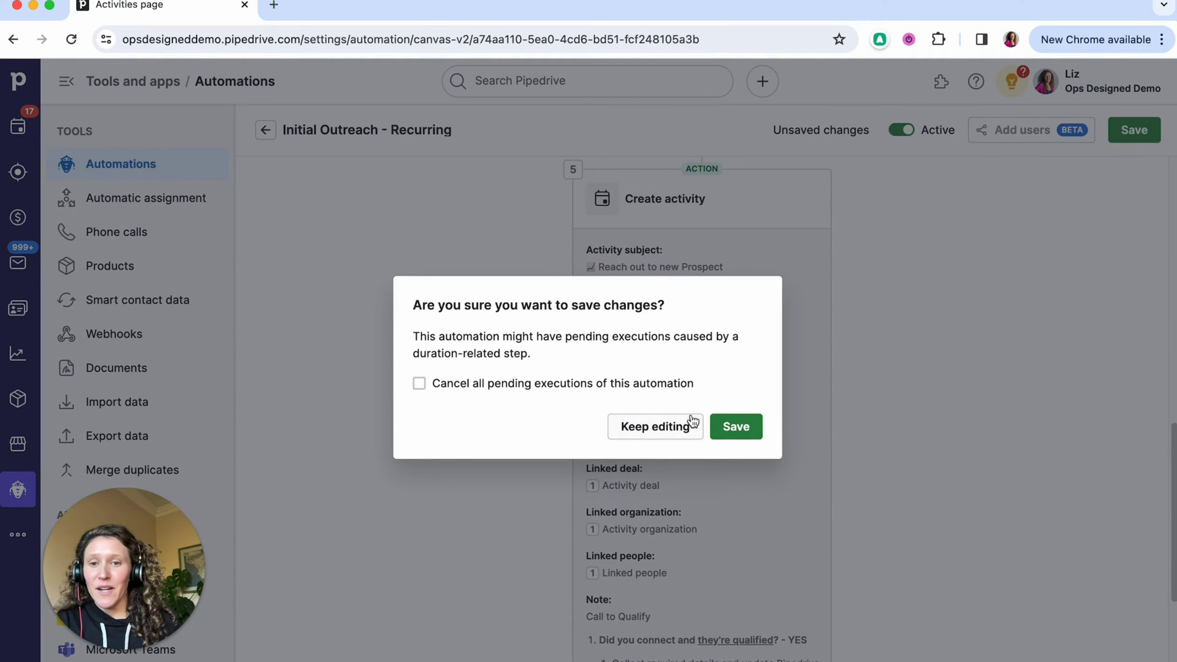
click(736, 426)
- Set the automation's delay step to 0 days, apply it, and save the automation
scroll(788, 370, up, 5)
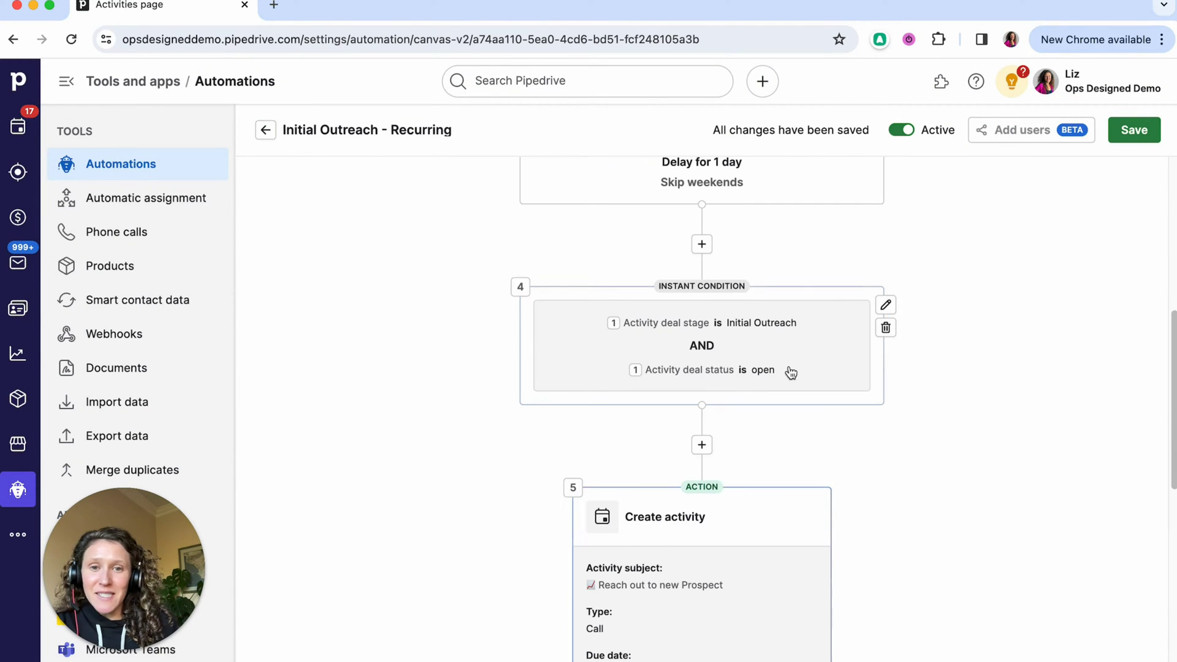
scroll(745, 324, up, 2)
click(746, 323)
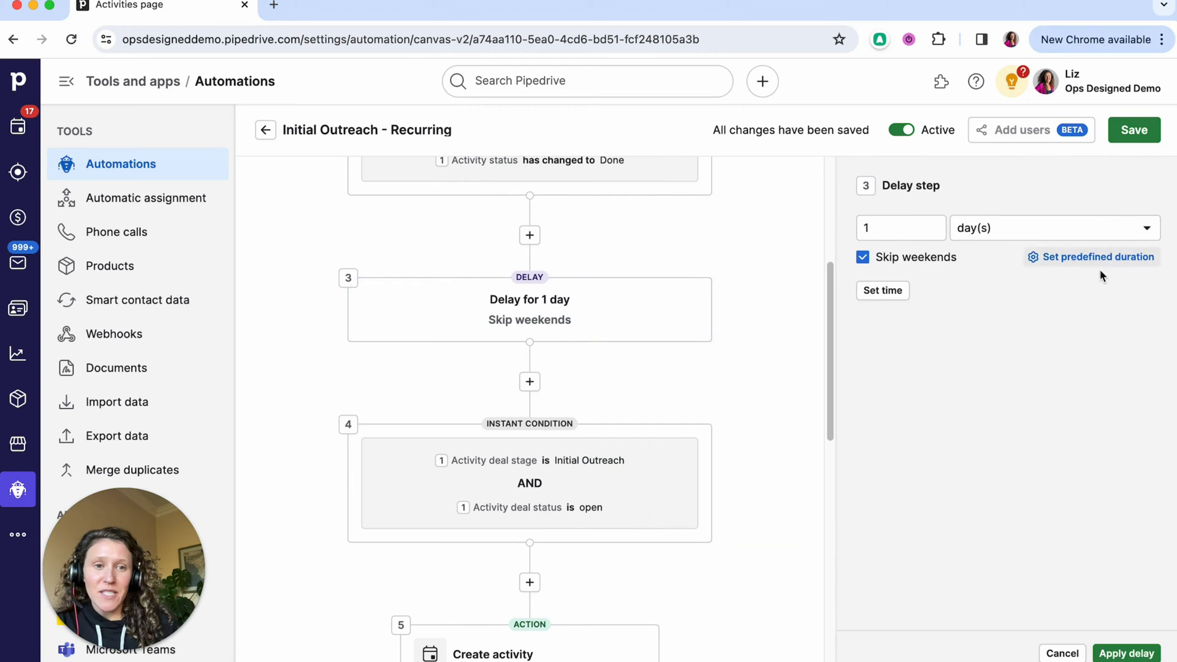
click(961, 232)
click(901, 227)
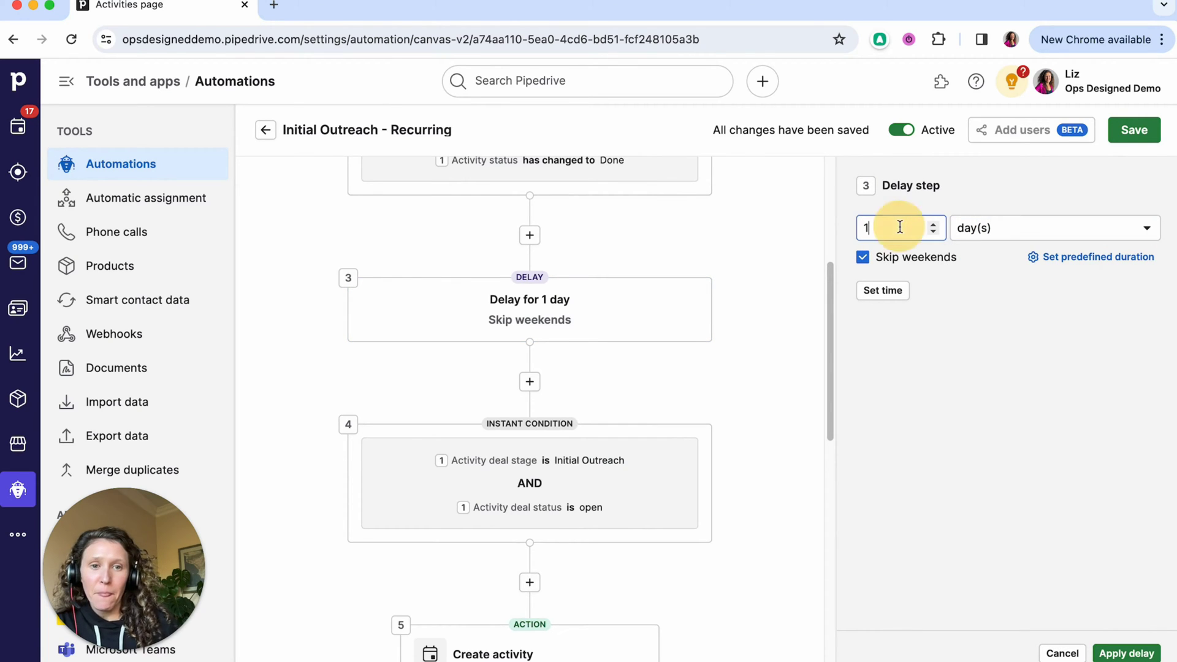
key(BackSpace)
text(0)
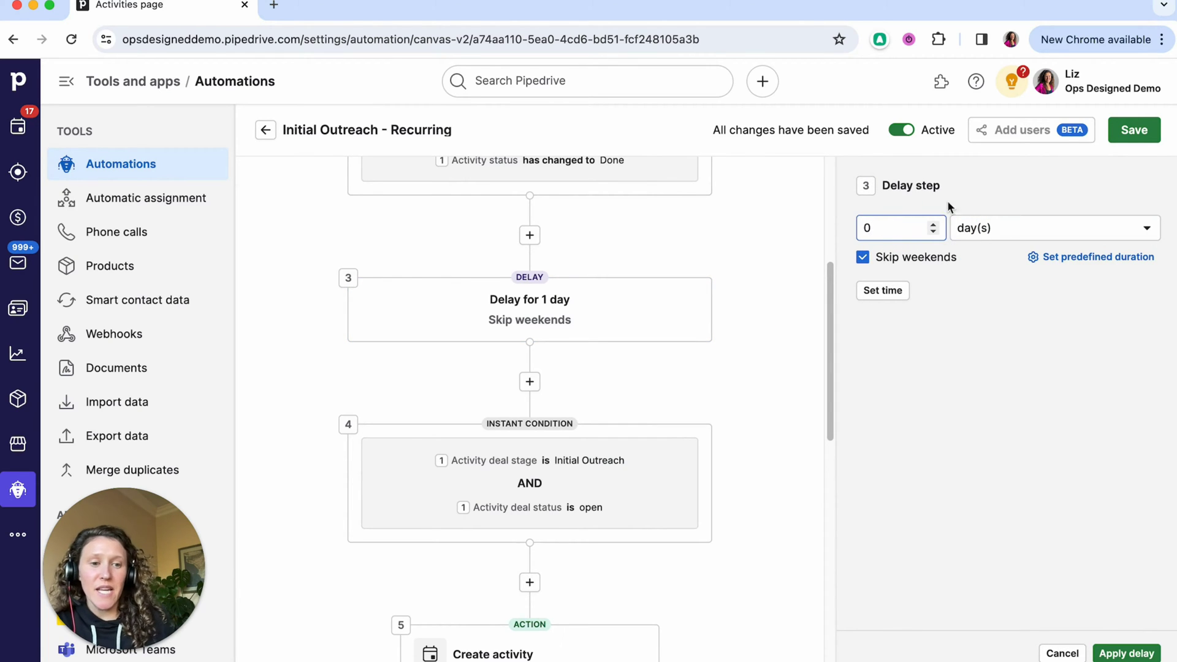
click(1125, 653)
click(1135, 129)
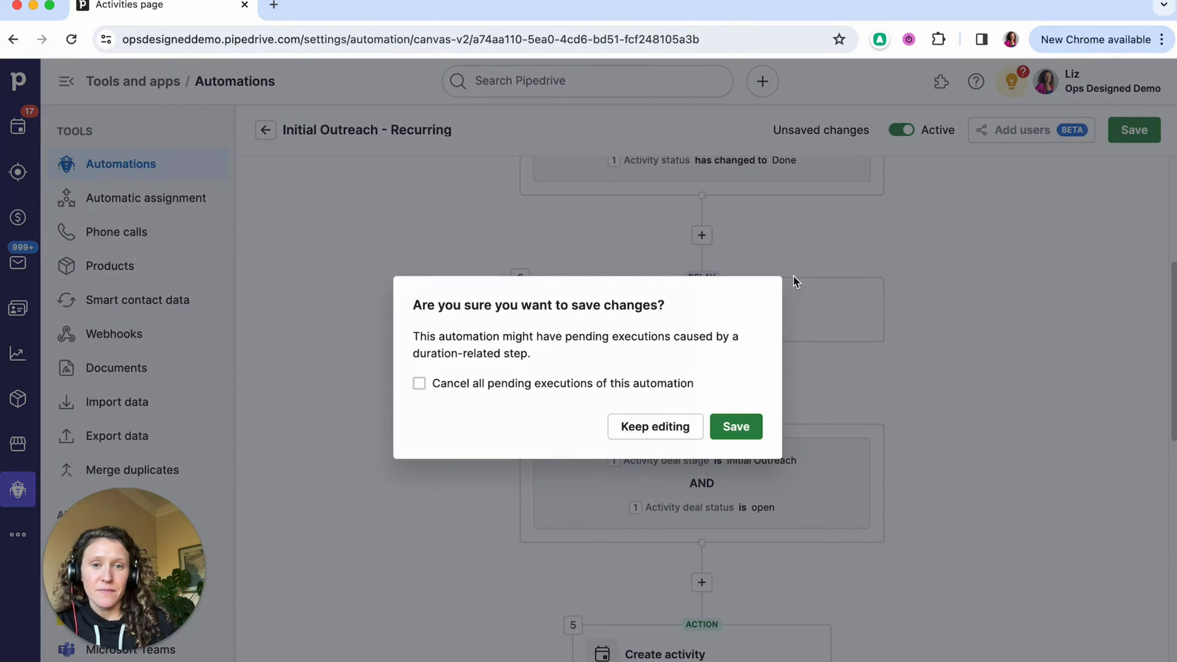
click(741, 427)
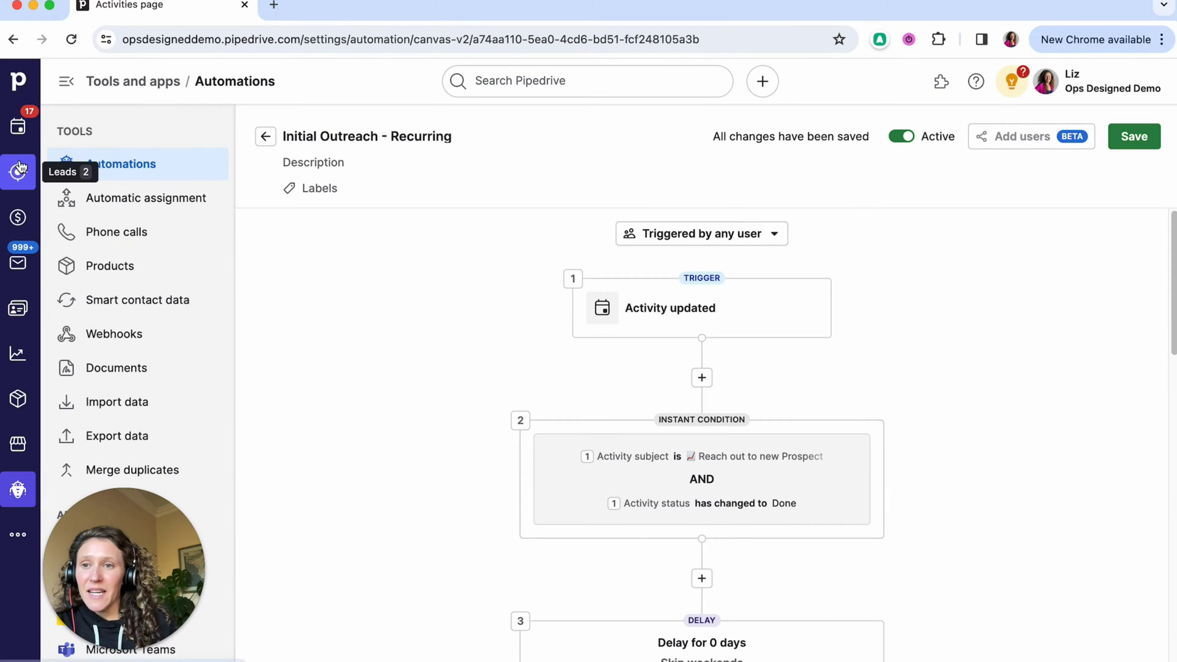
- Return to the activities list and mark the open "Reach out to new Prospect" activity of the Ops Designed deal as done
click(13, 128)
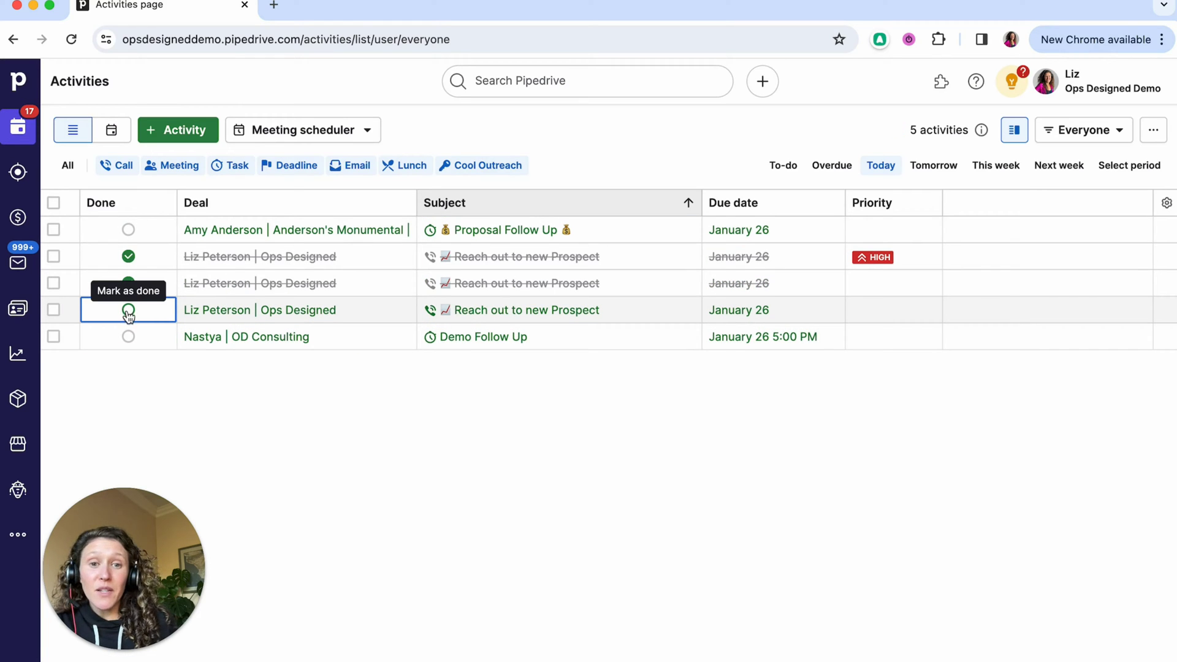
click(129, 310)
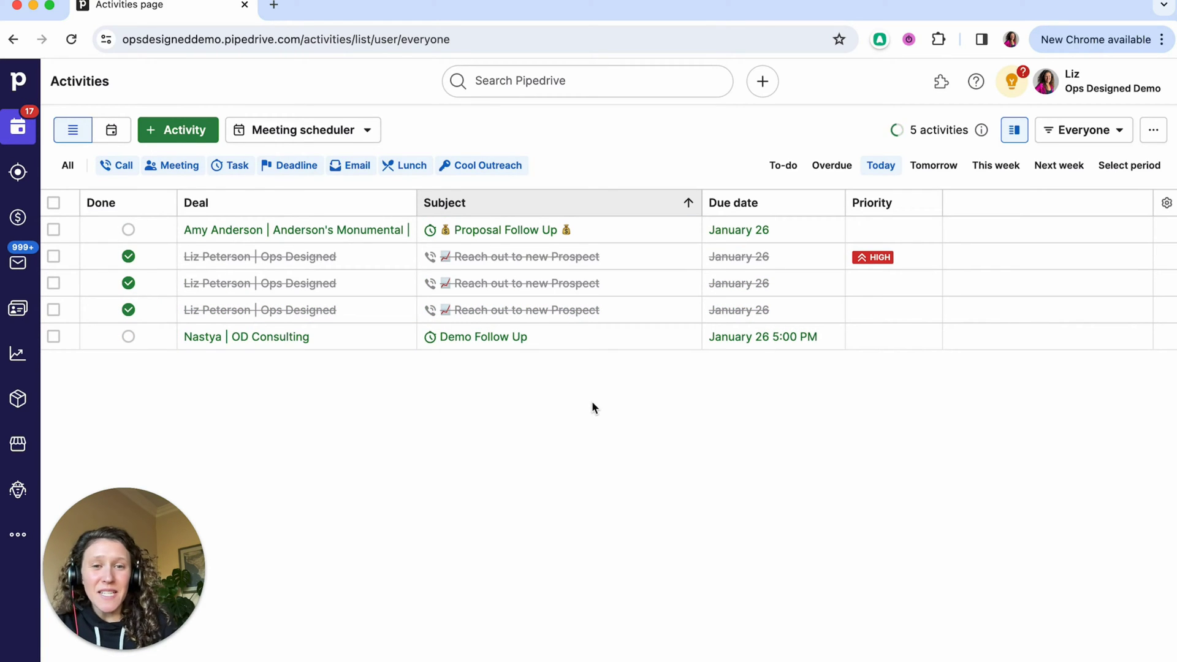